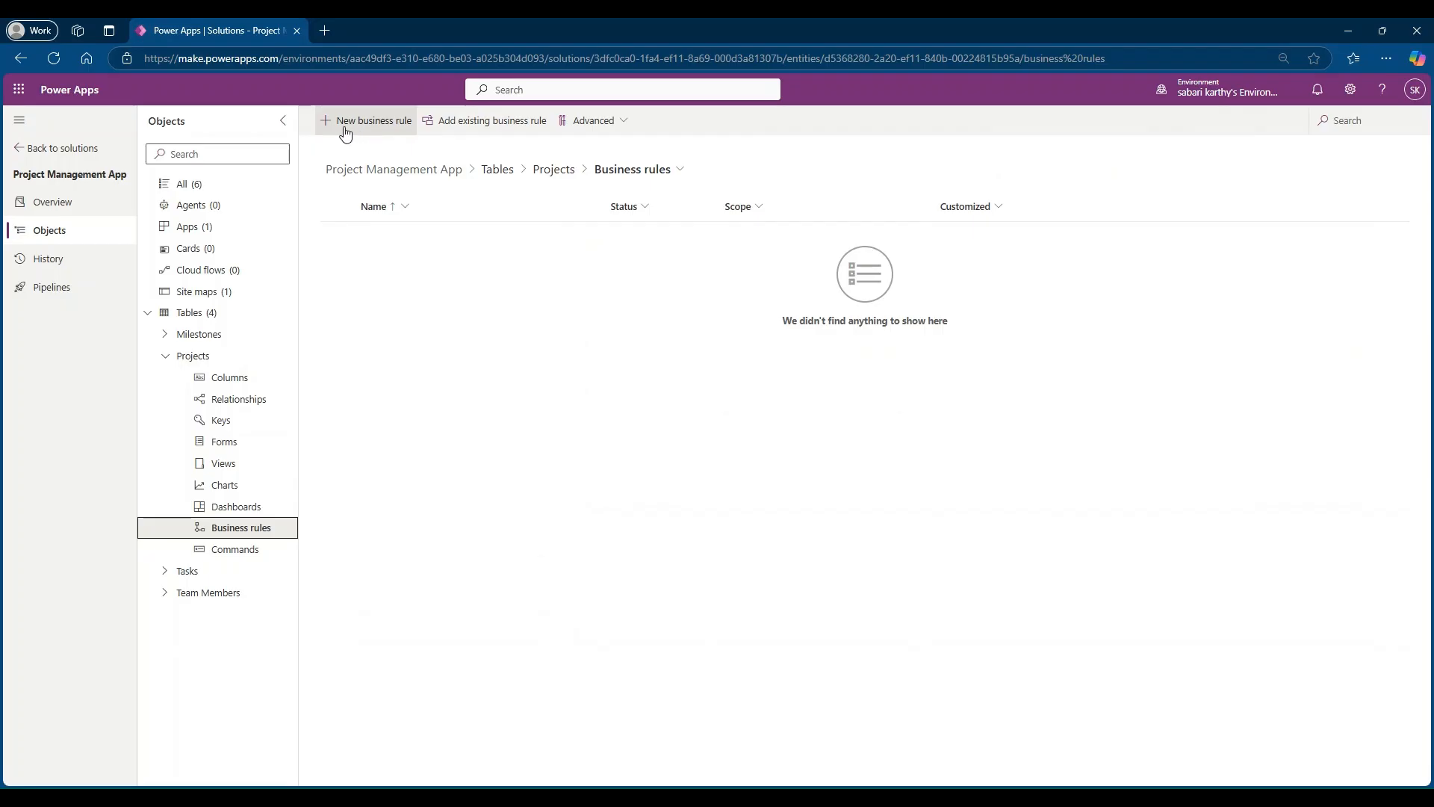
Create a new business rule for the Projects table and name its condition "project Status".
left_click(369, 127)
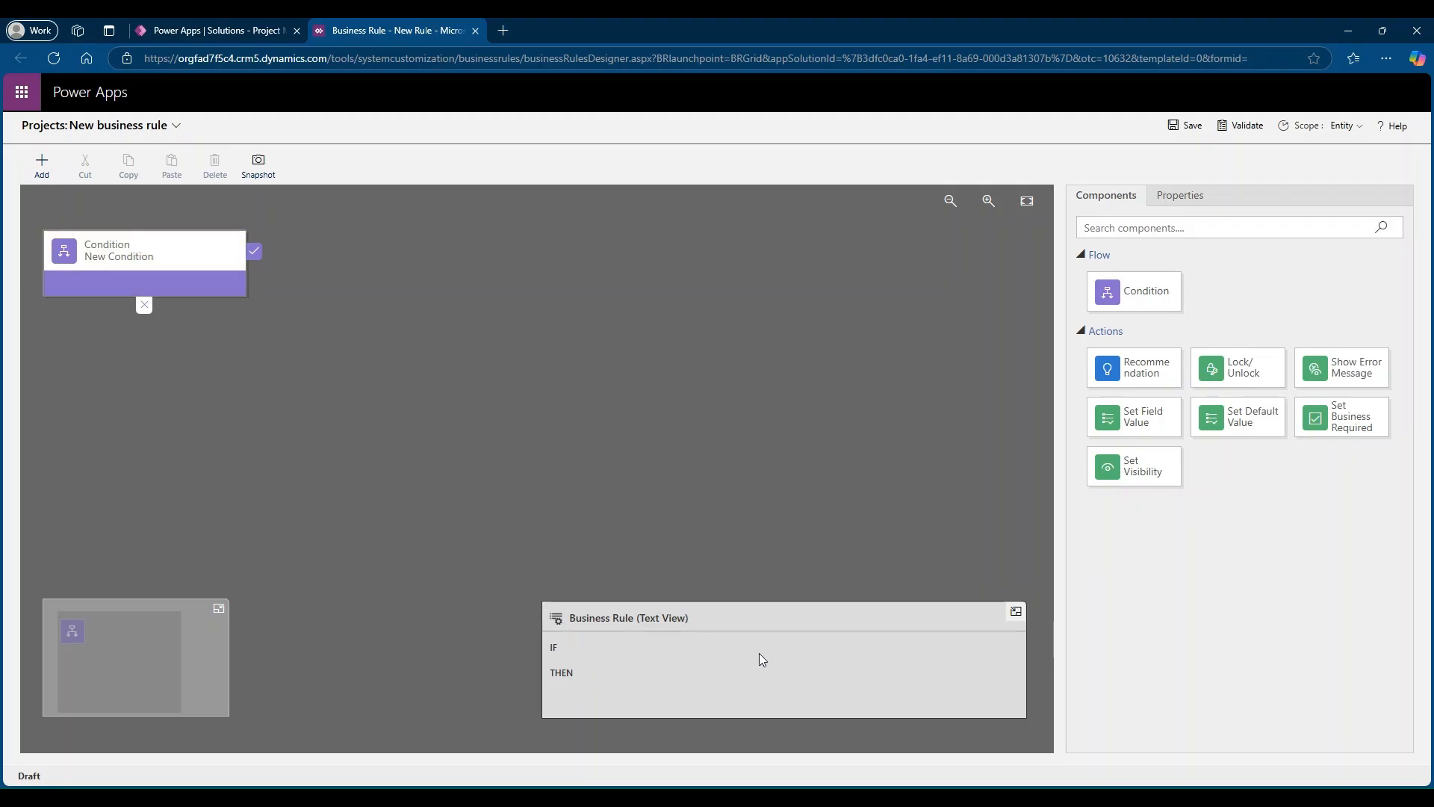
left_click(288, 351)
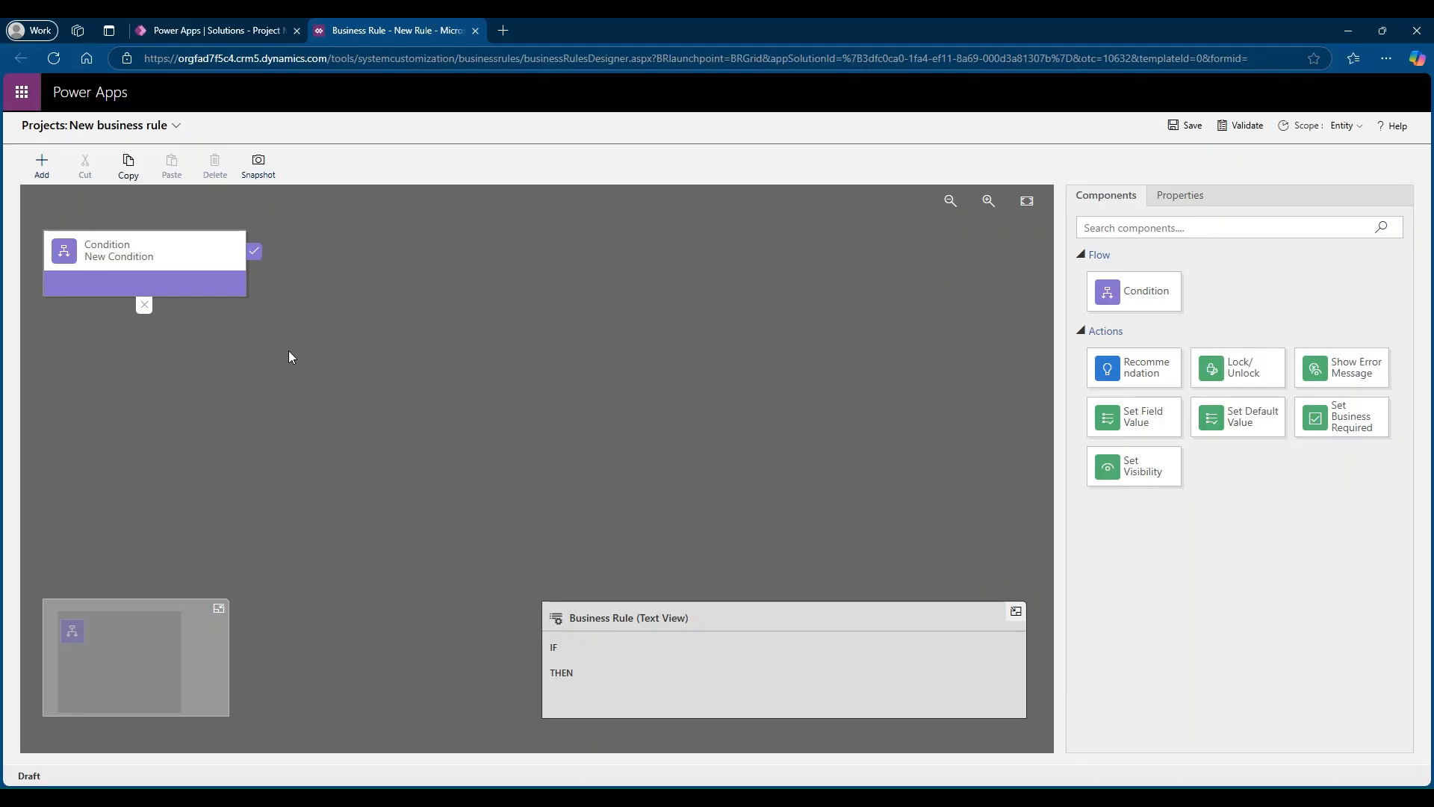
left_click(164, 248)
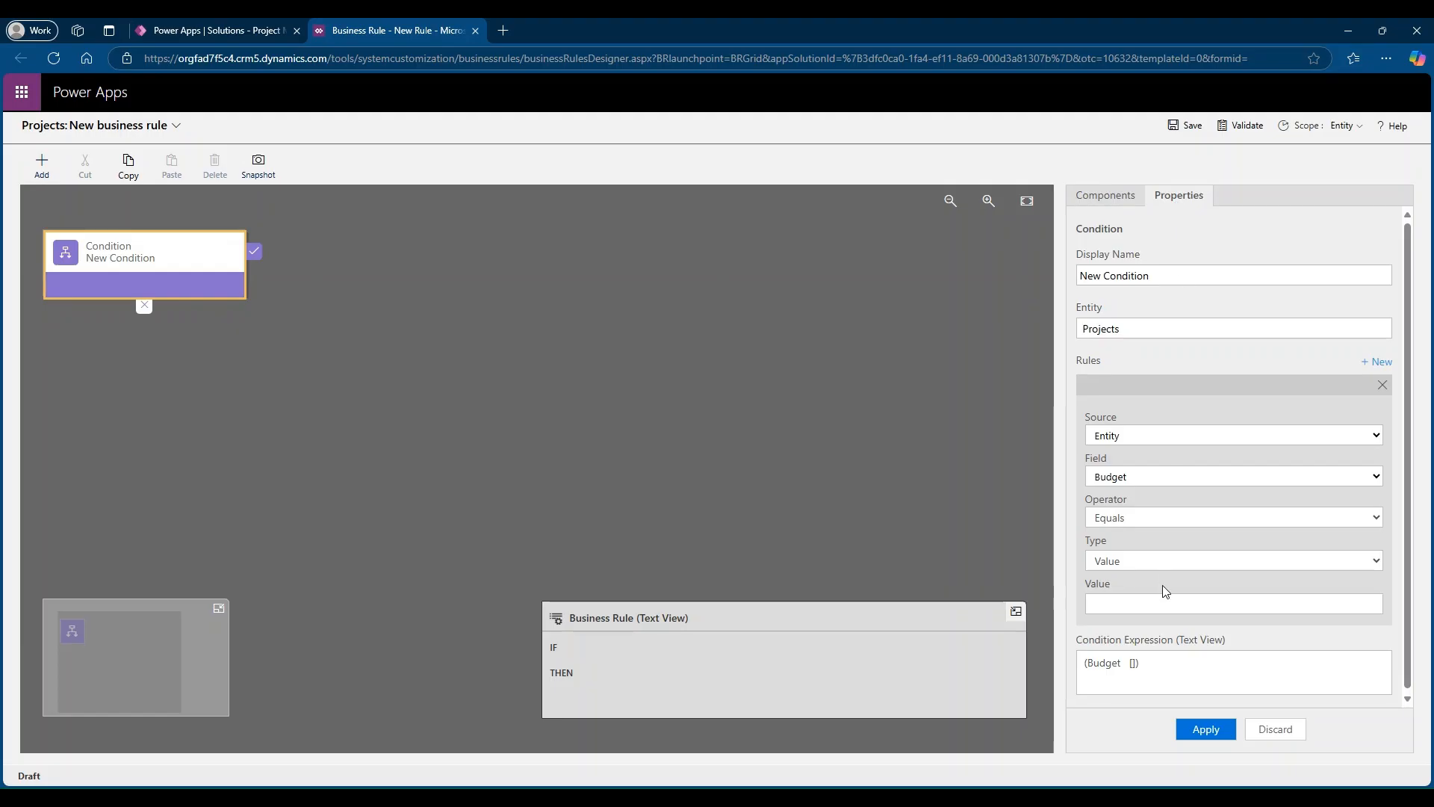
left_click(1107, 273)
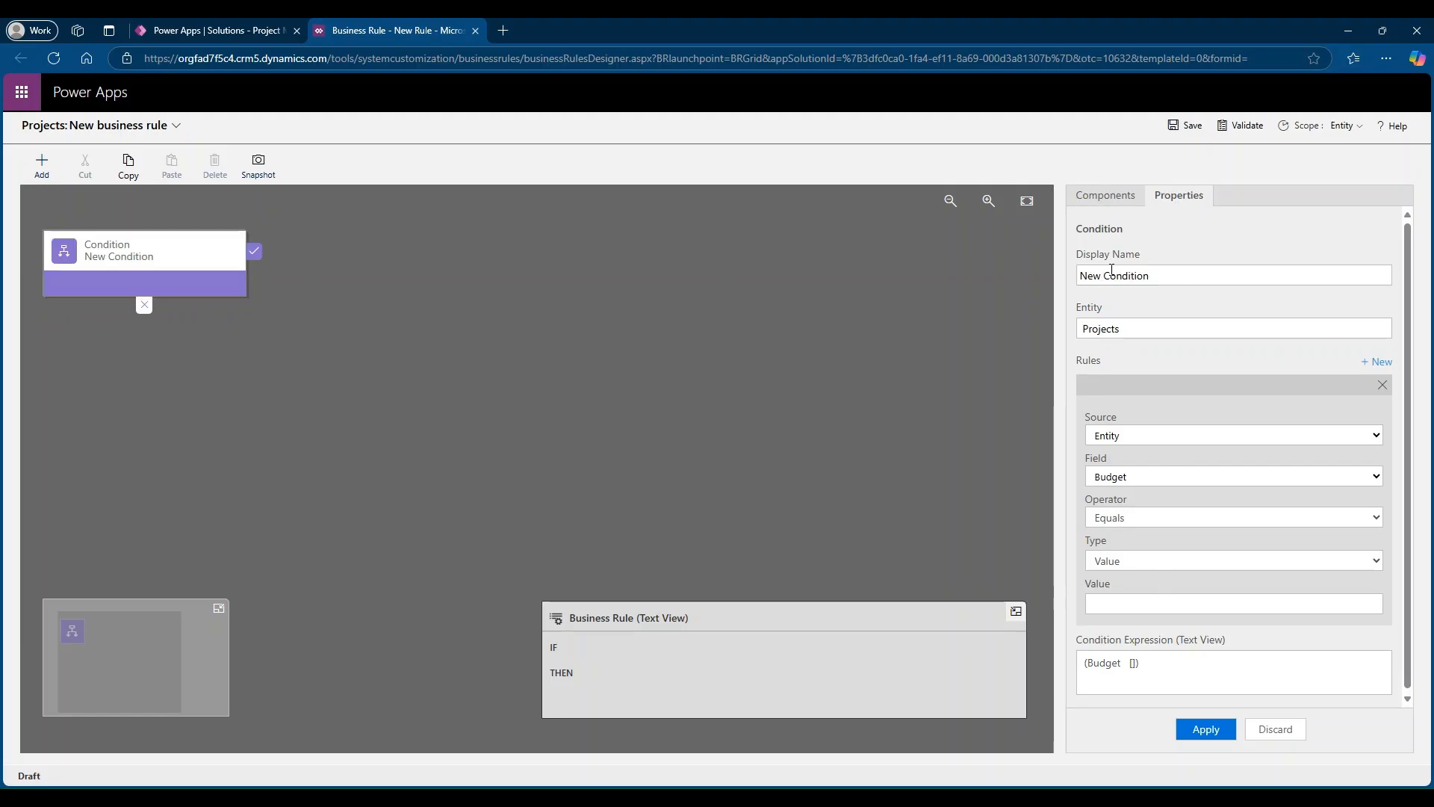
left_click(137, 262)
left_click_drag(1152, 276, 1031, 278)
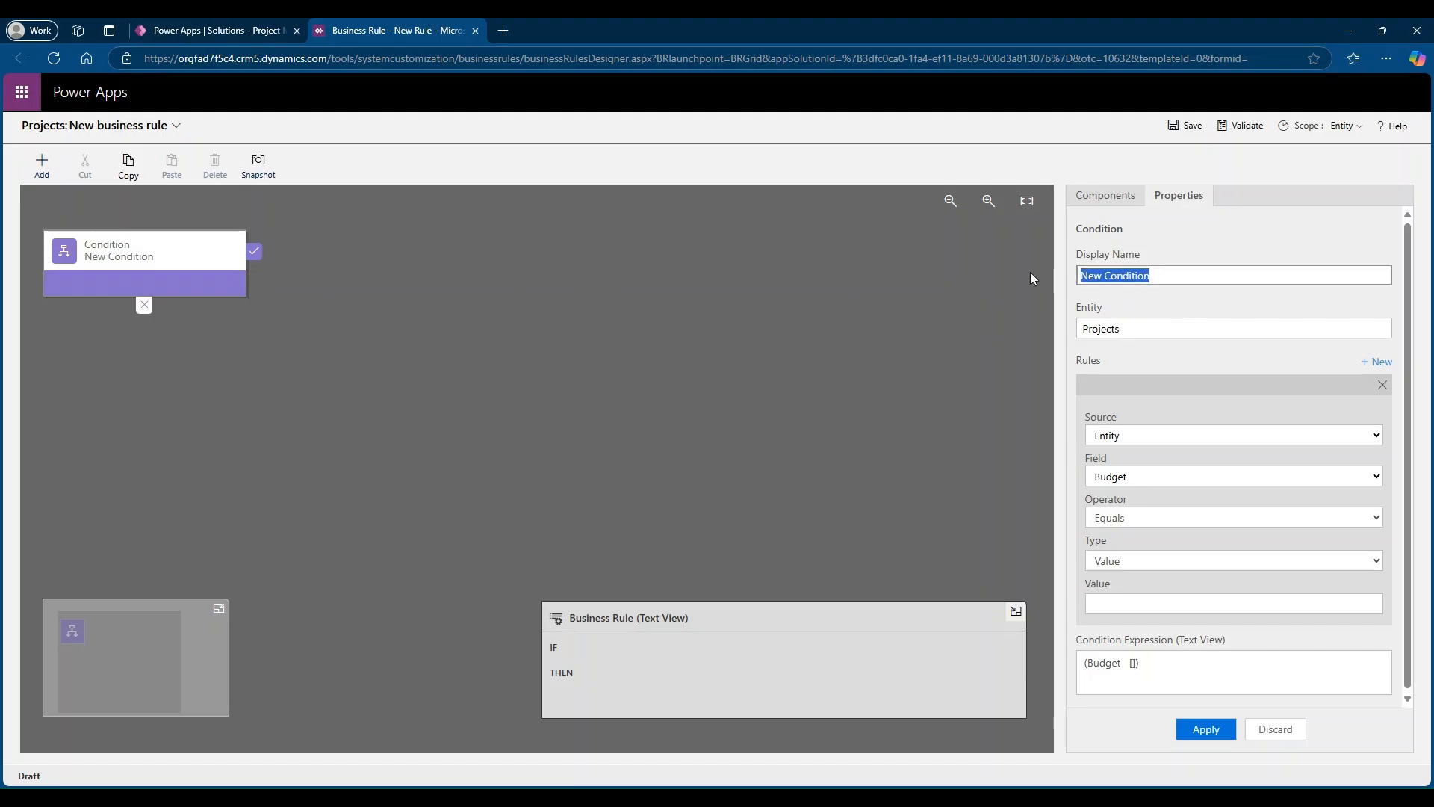
type("project Status")
key("Tab")
Set the condition's rule to Project Status equals Completed and apply it.
left_click(1136, 438)
key("Tab")
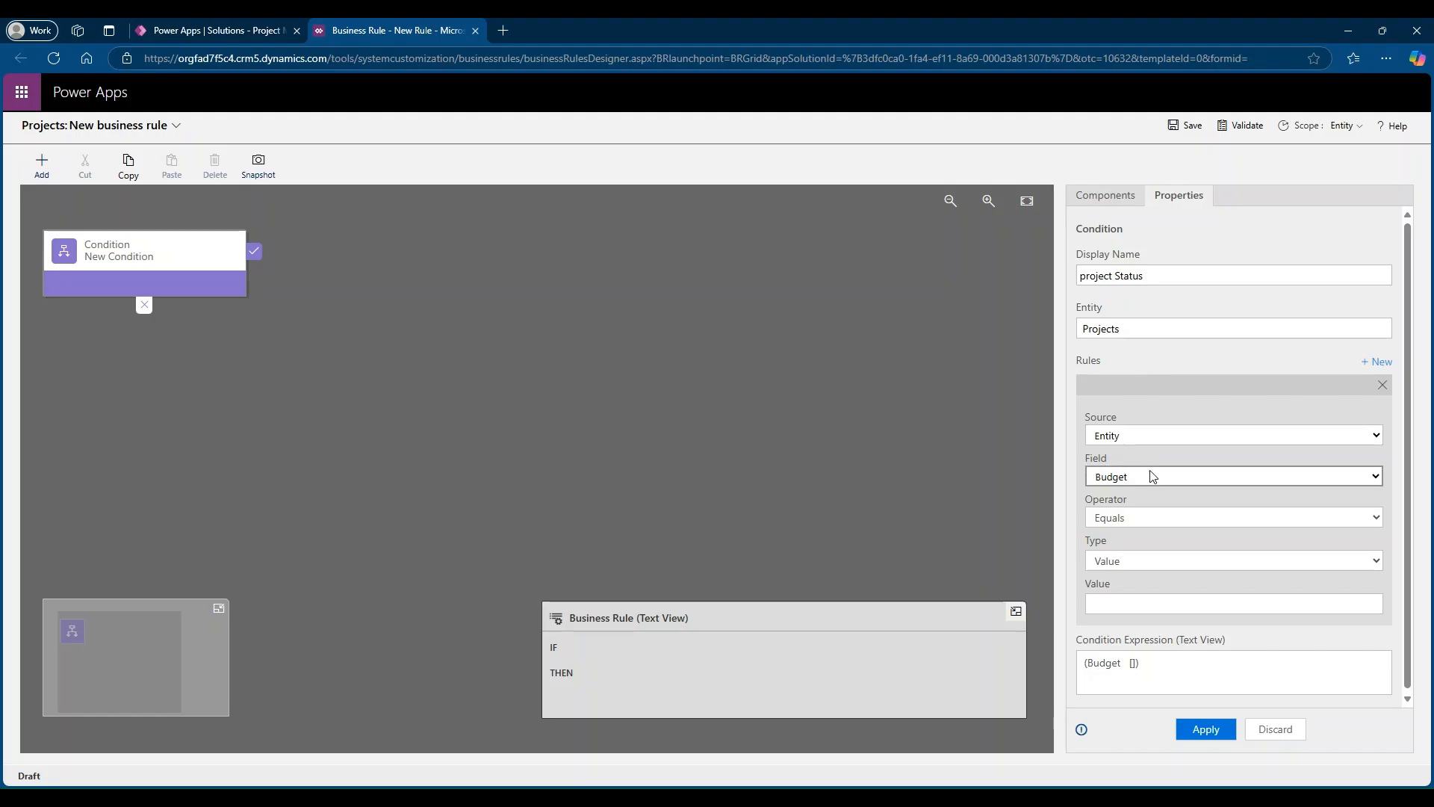
left_click(1144, 421)
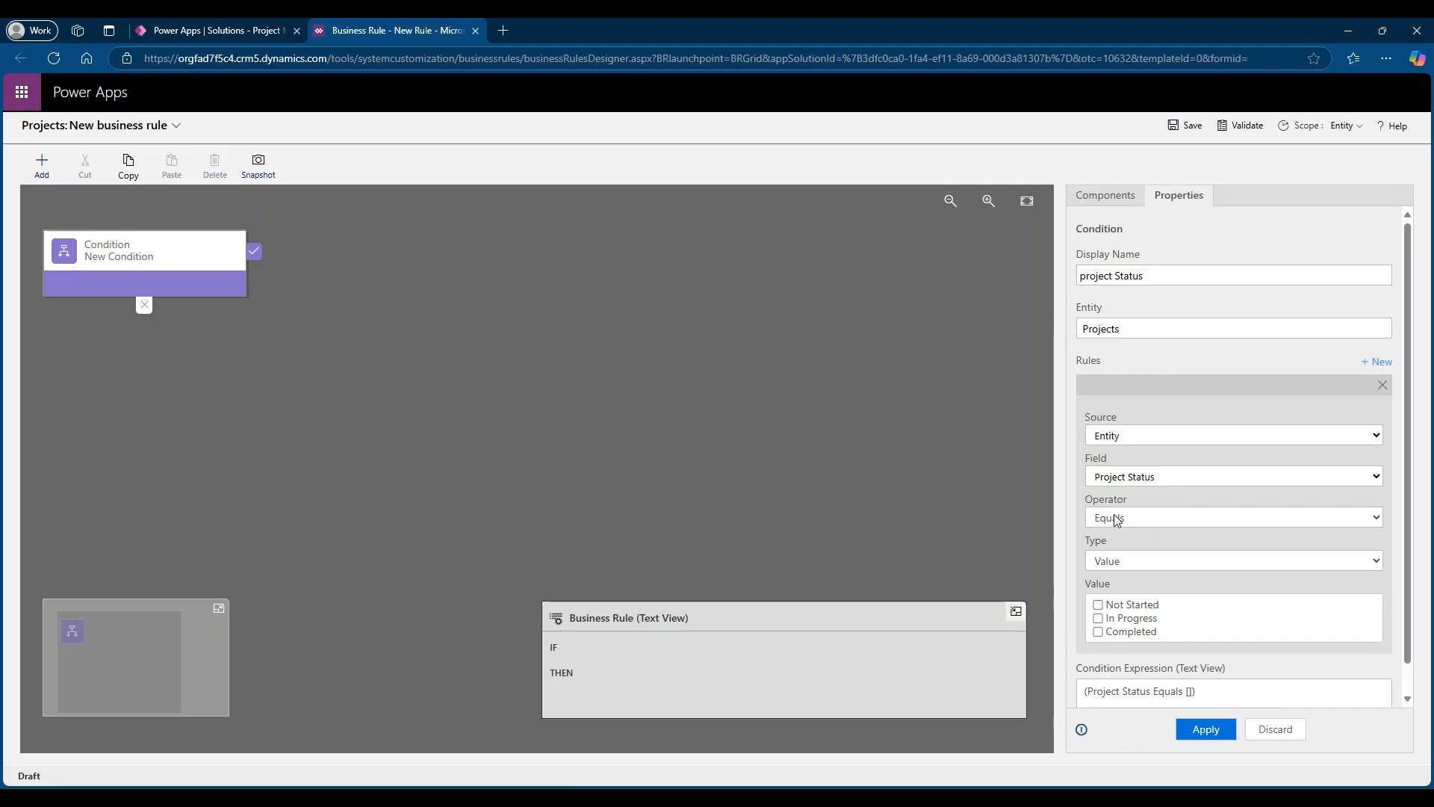
left_click(1098, 632)
left_click(1206, 729)
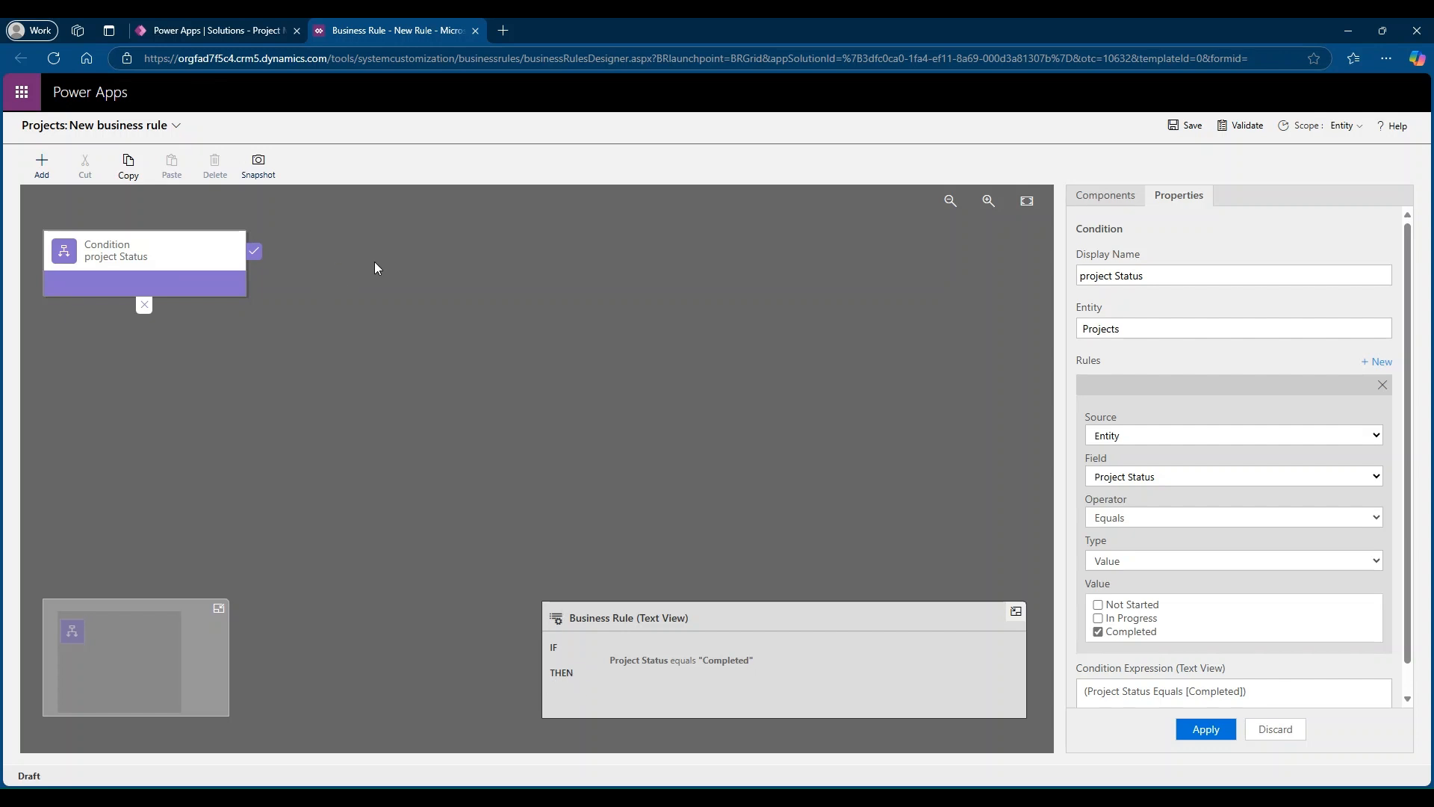
Add a Lock/Unlock action named "Lock Budget" to the condition's true branch, set it to lock the Budget field, and apply it.
left_click(1089, 197)
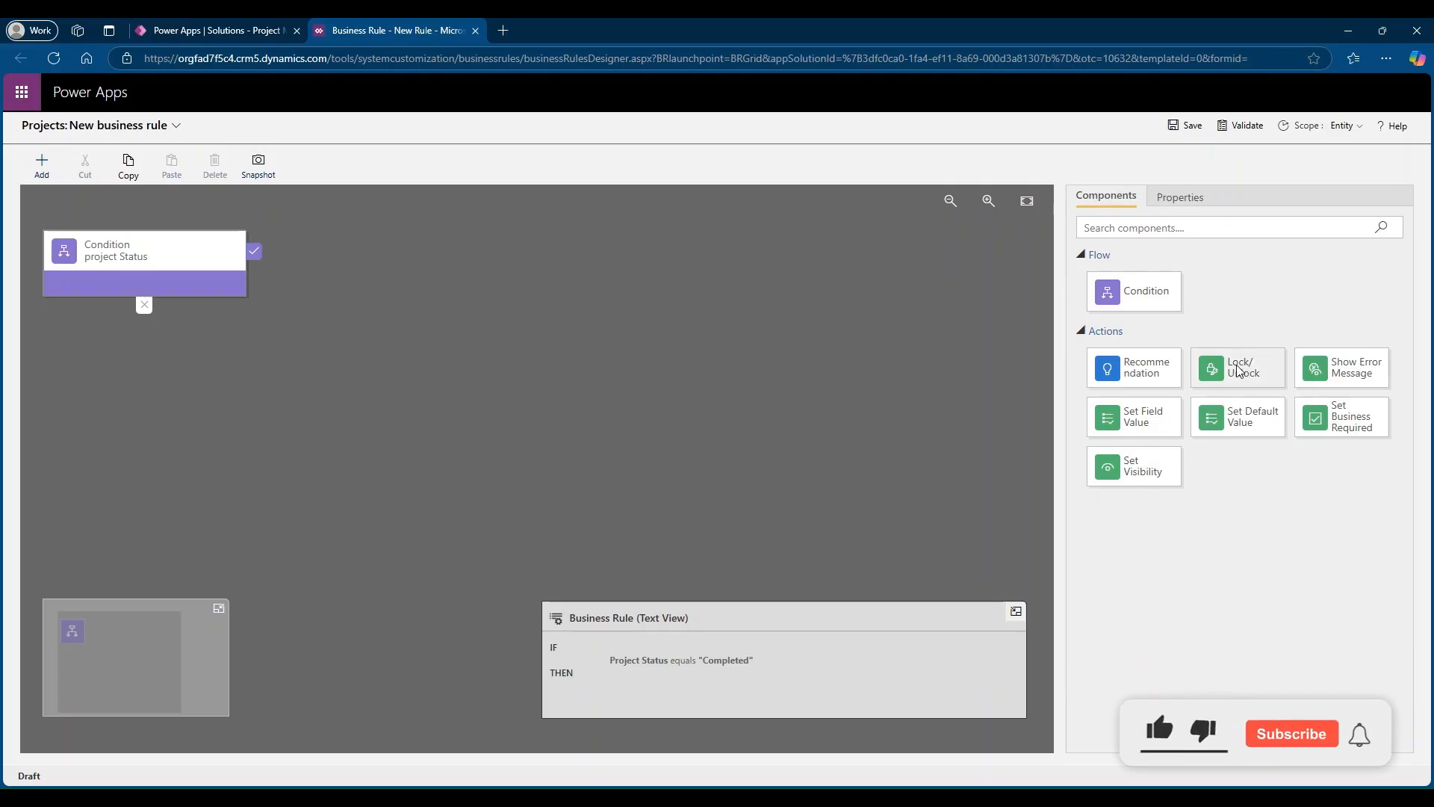
left_click_drag(1238, 372, 266, 265)
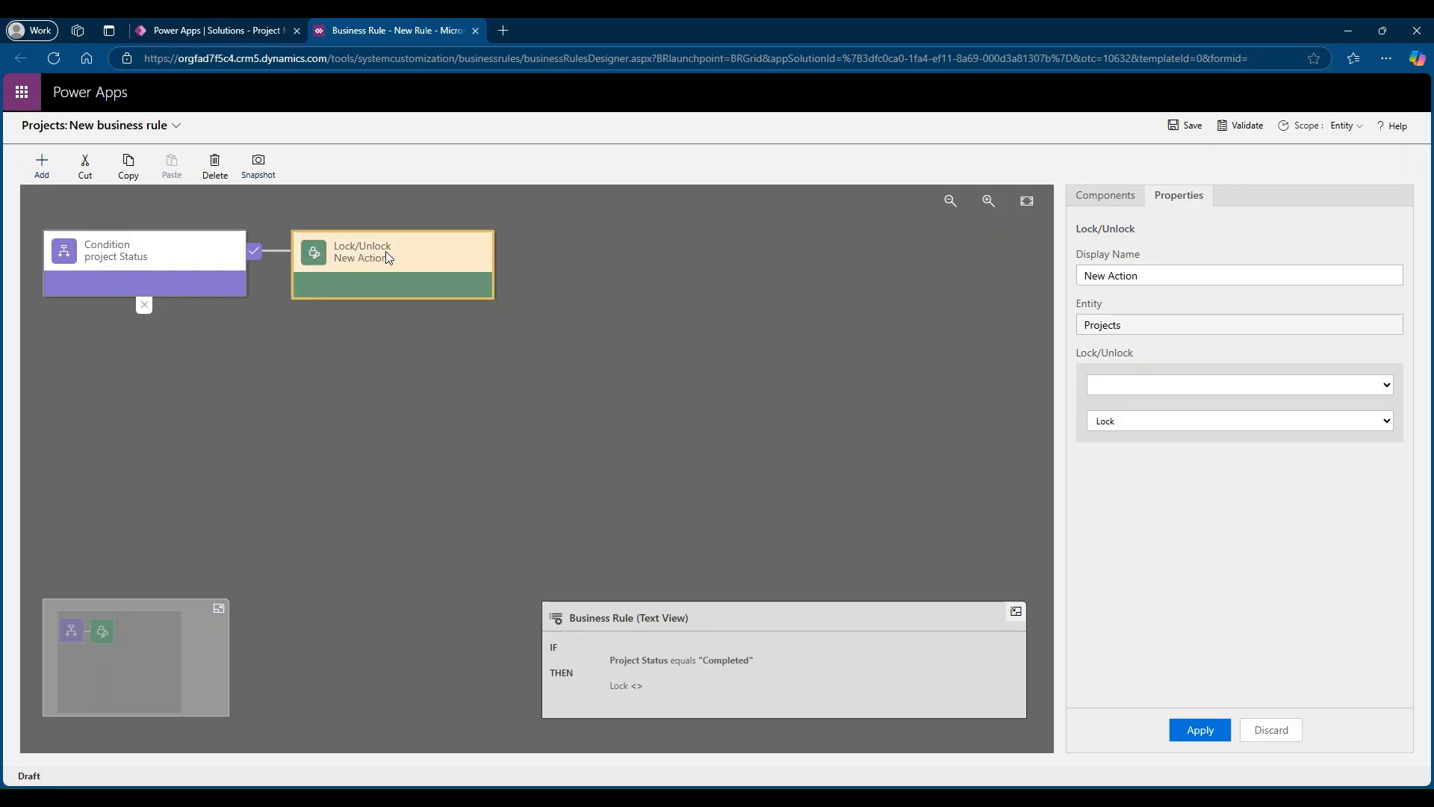
left_click_drag(1143, 272, 1038, 284)
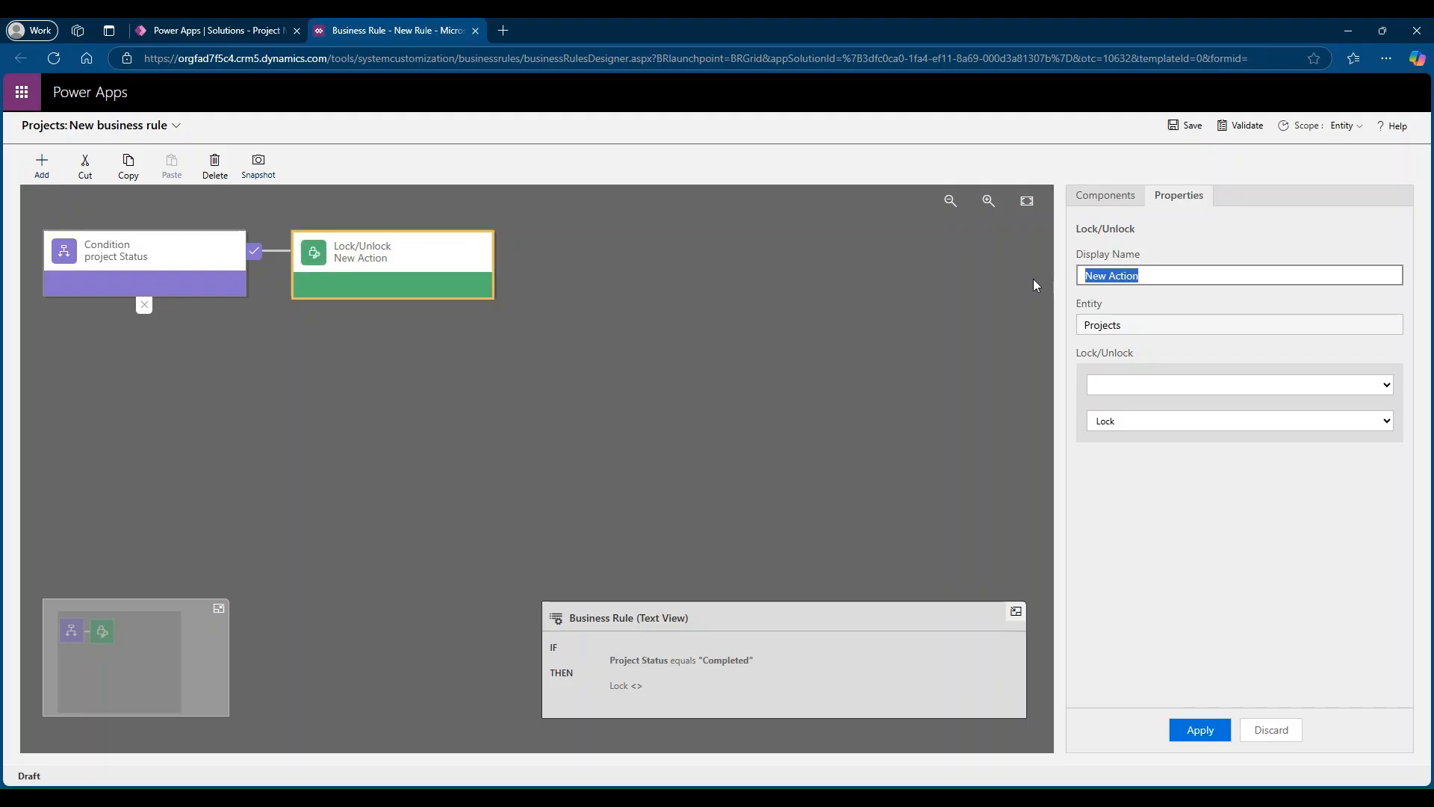
type("Lock Budget")
left_click(1390, 384)
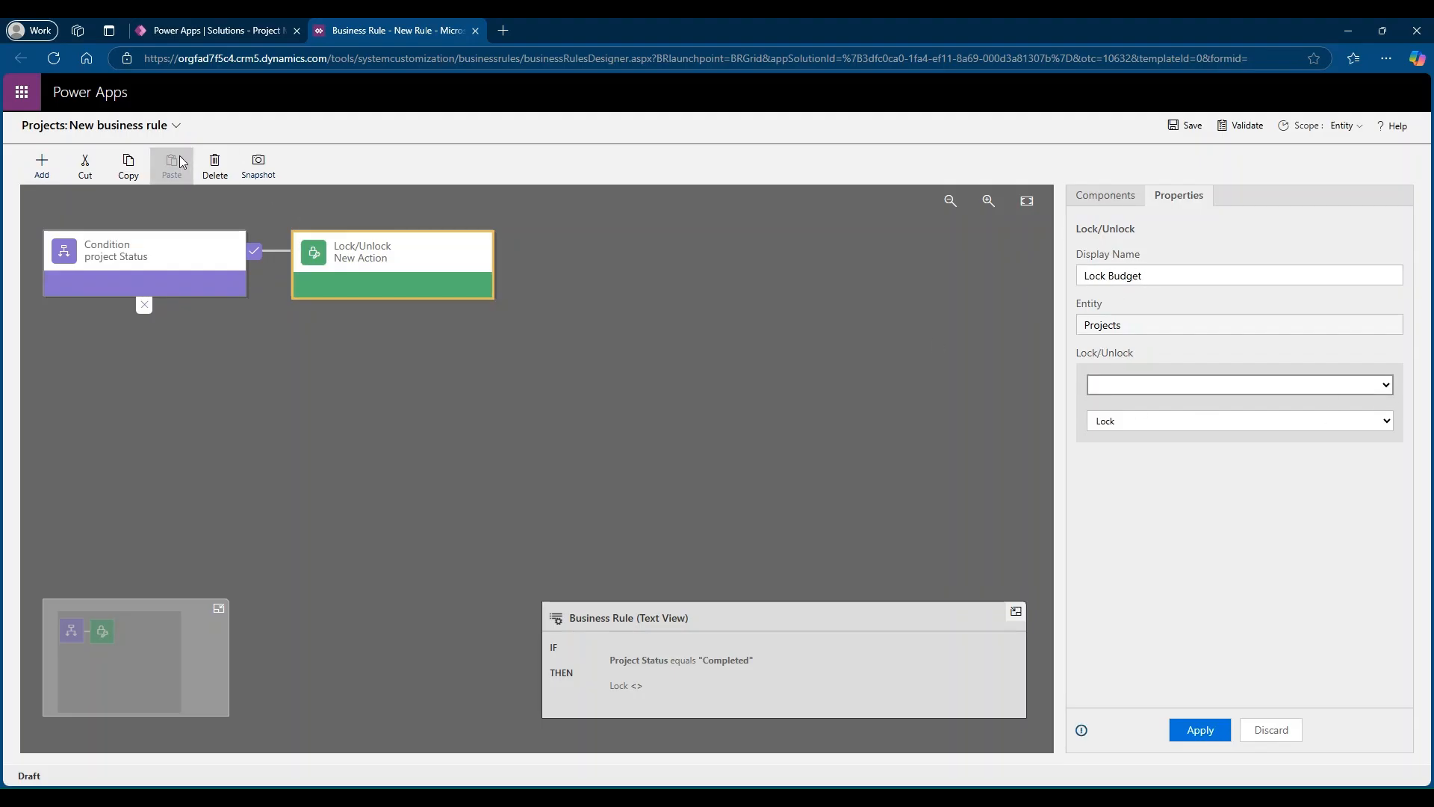
left_click(1122, 427)
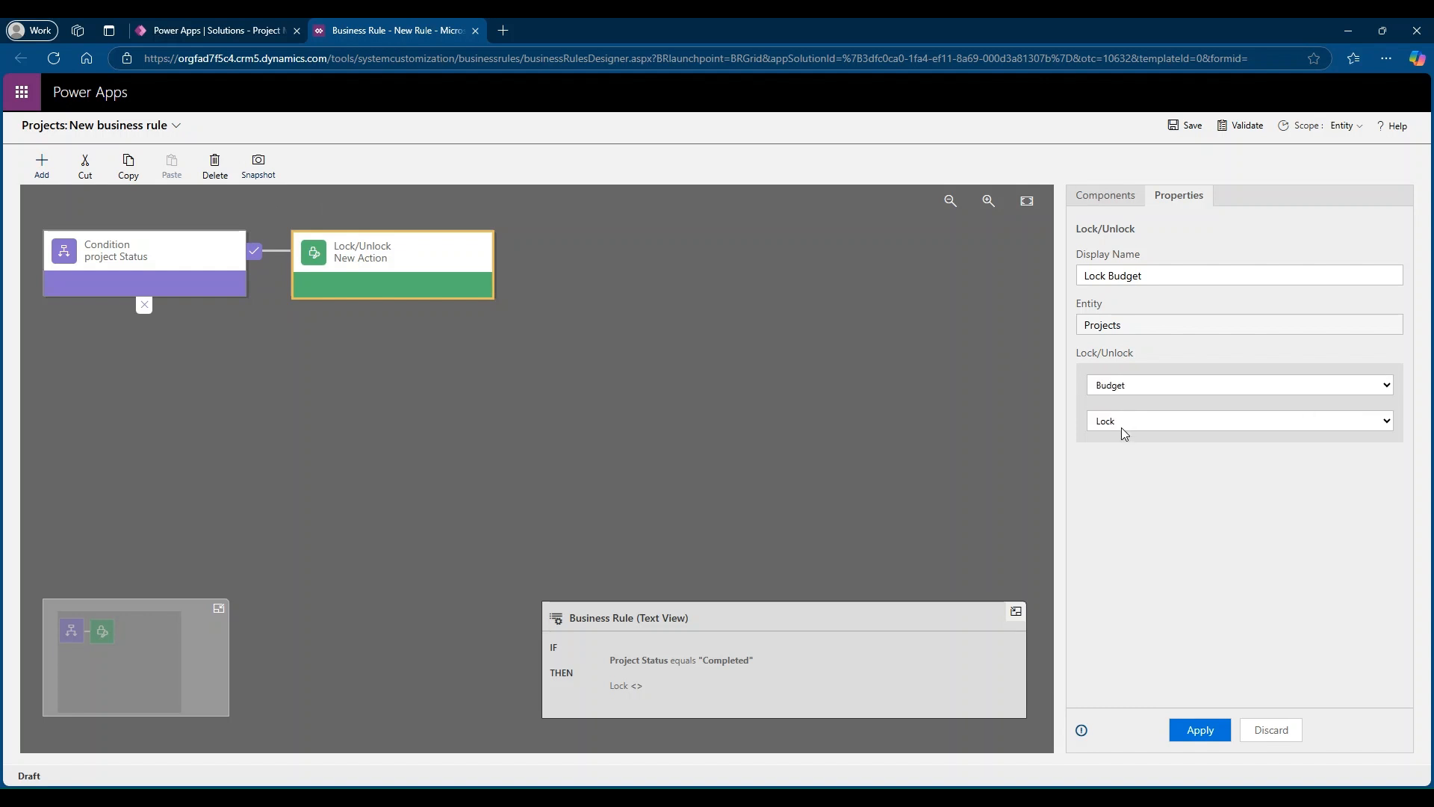
left_click(1208, 731)
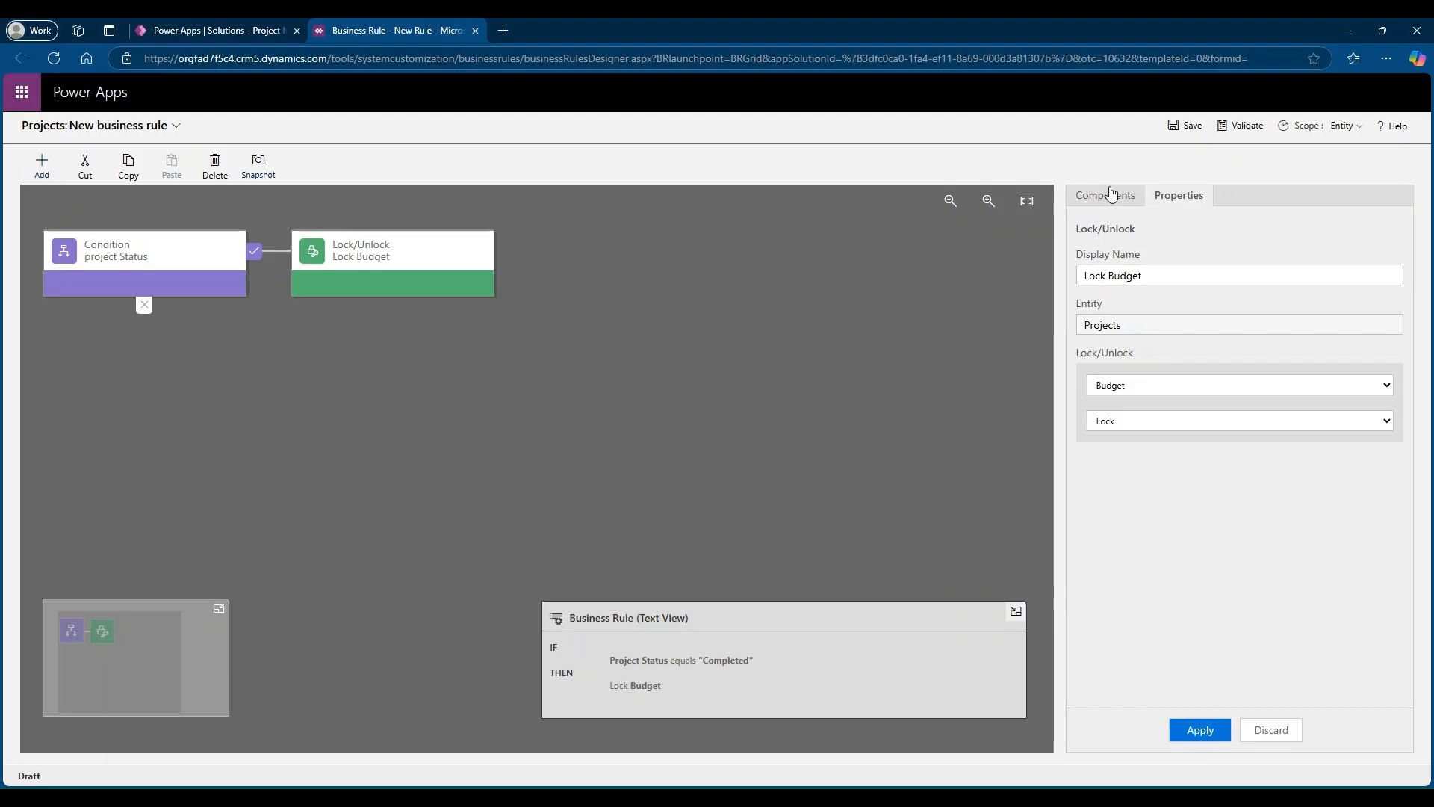
Save, validate and activate the Projects business rule with Entity scope.
left_click(1190, 131)
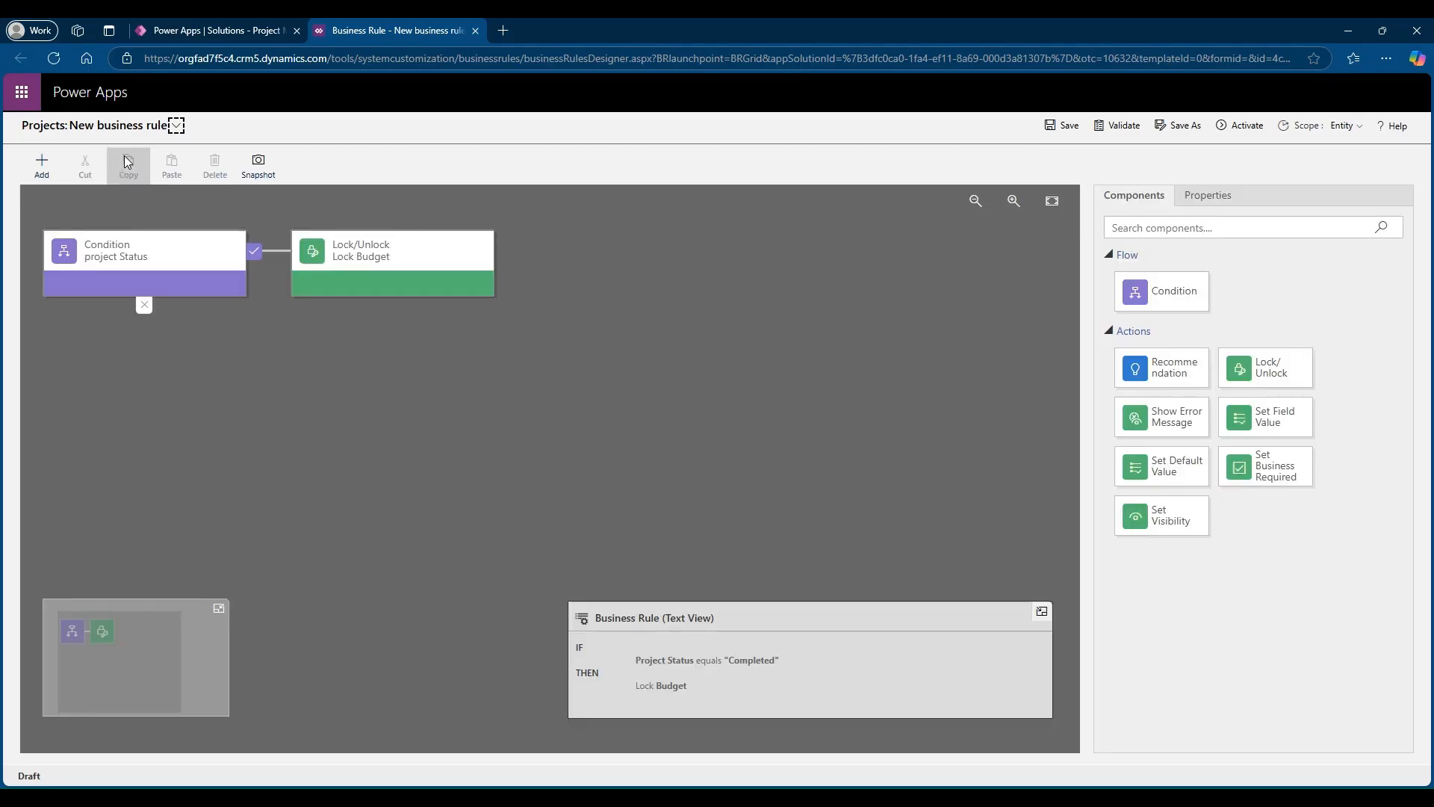
left_click(1119, 128)
left_click(1354, 128)
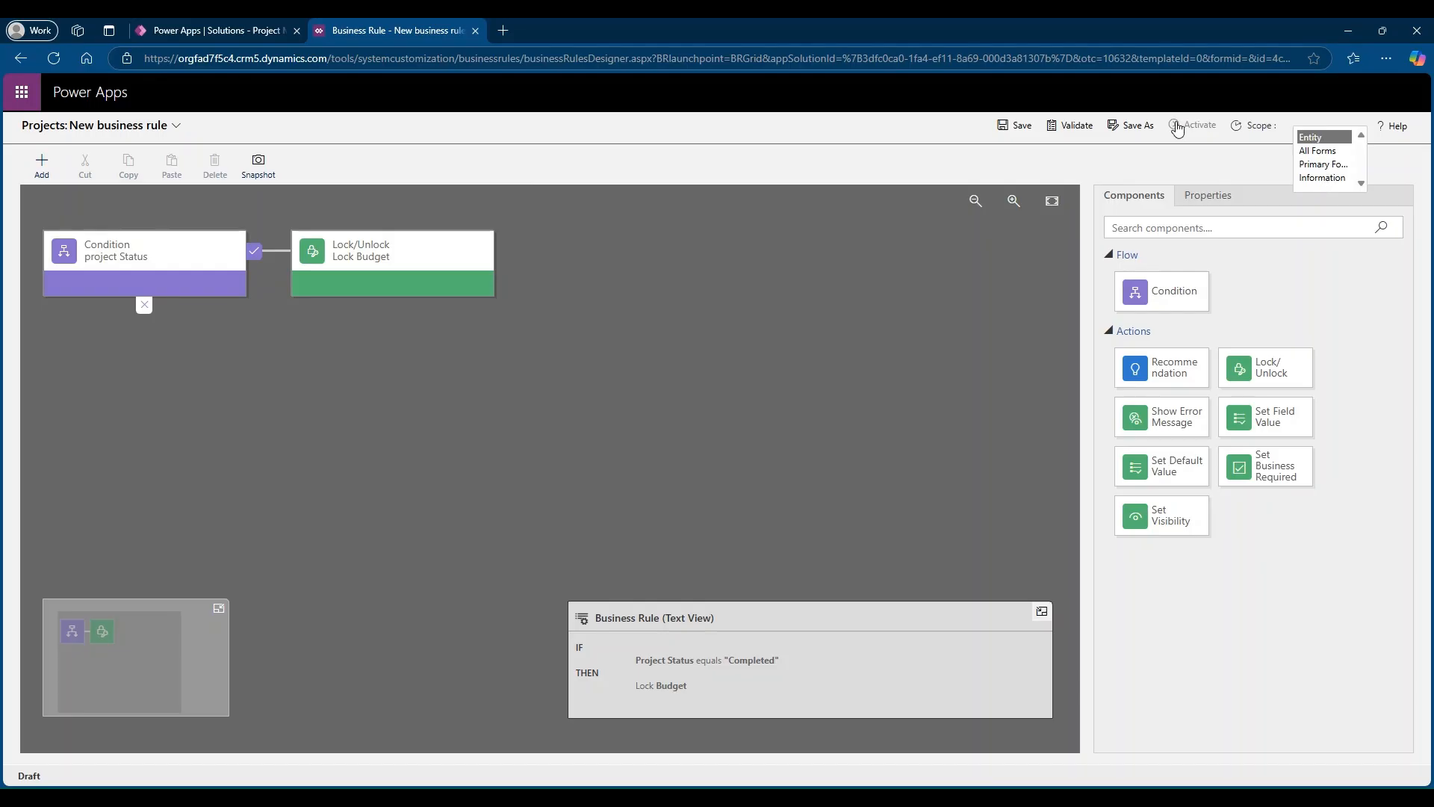
left_click(1317, 141)
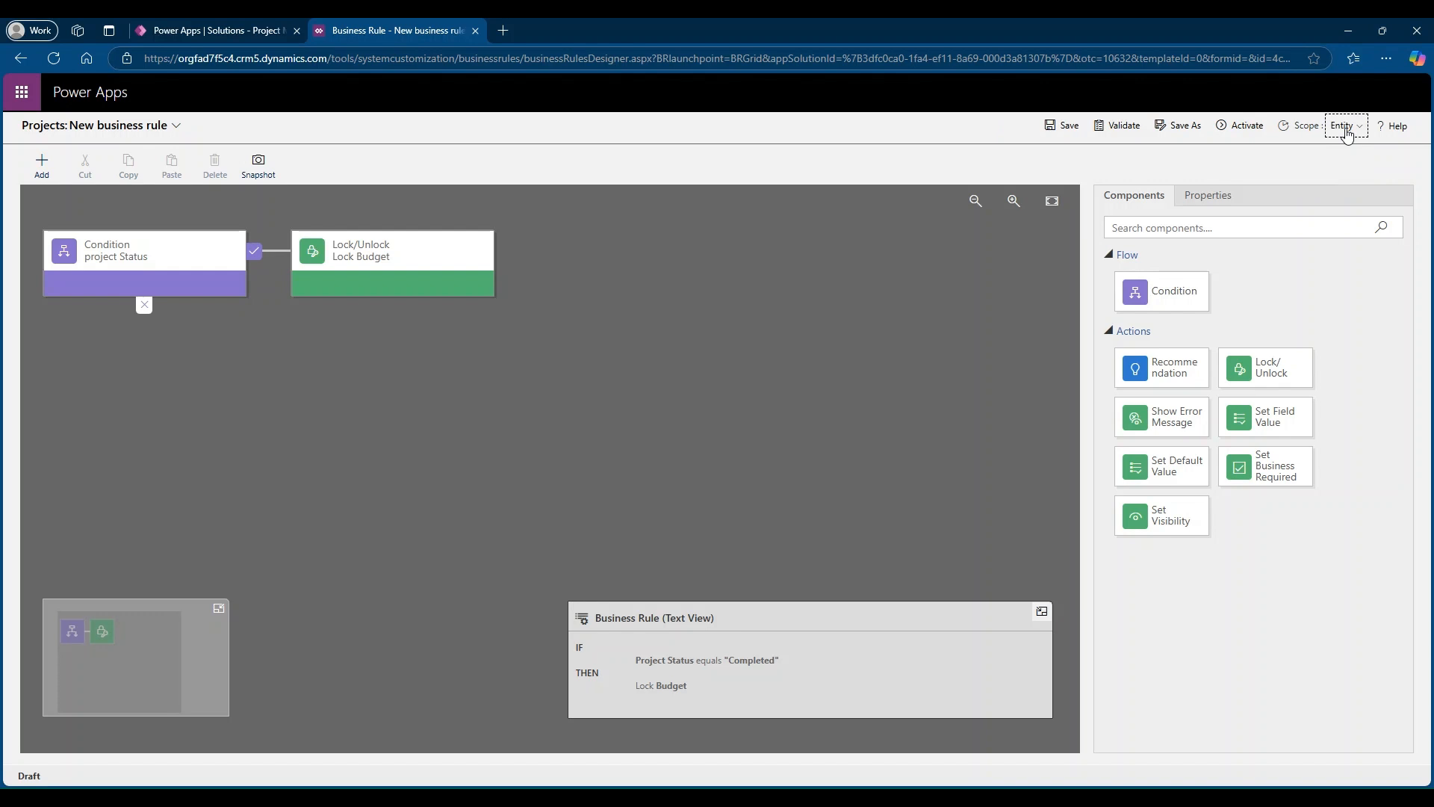
left_click(1240, 127)
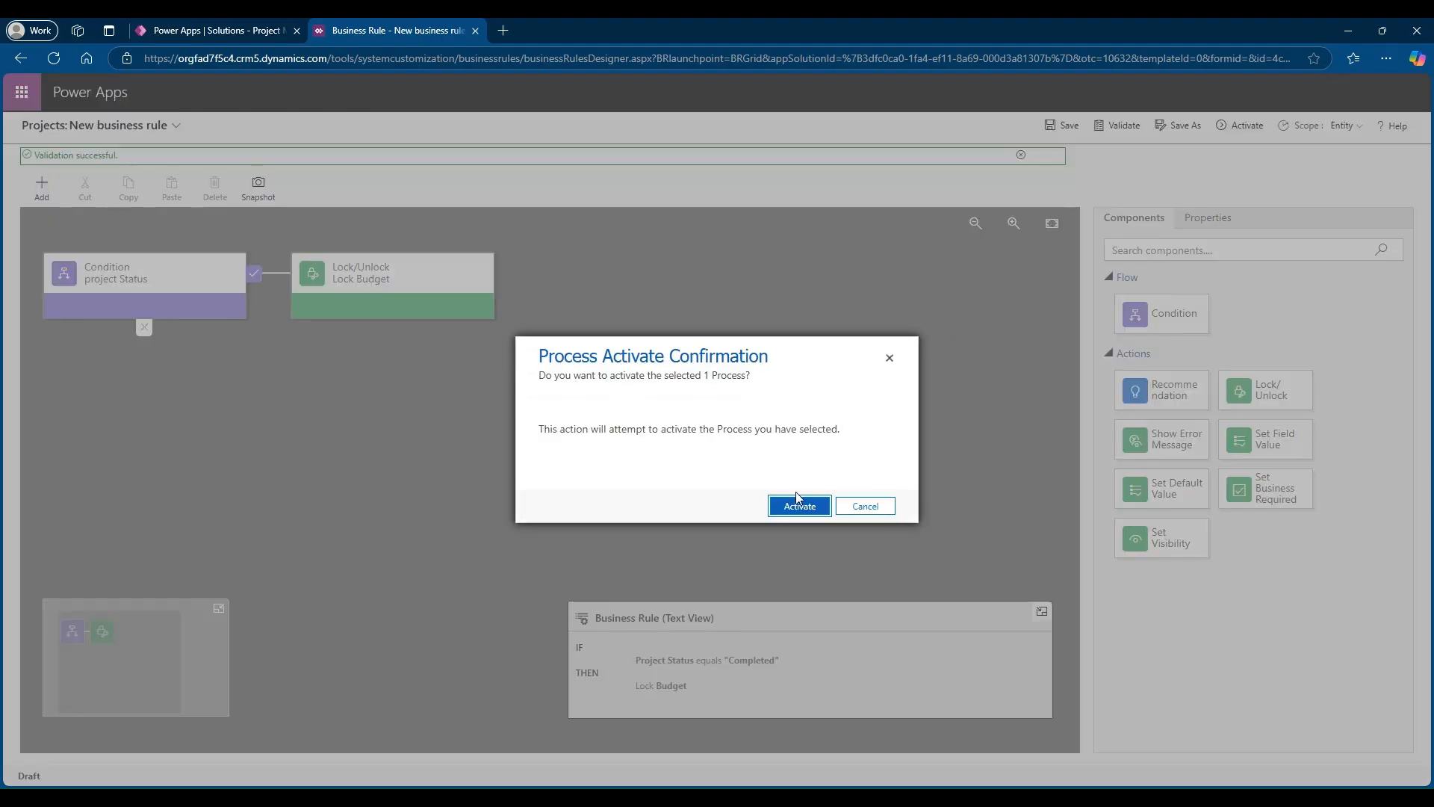
left_click(798, 508)
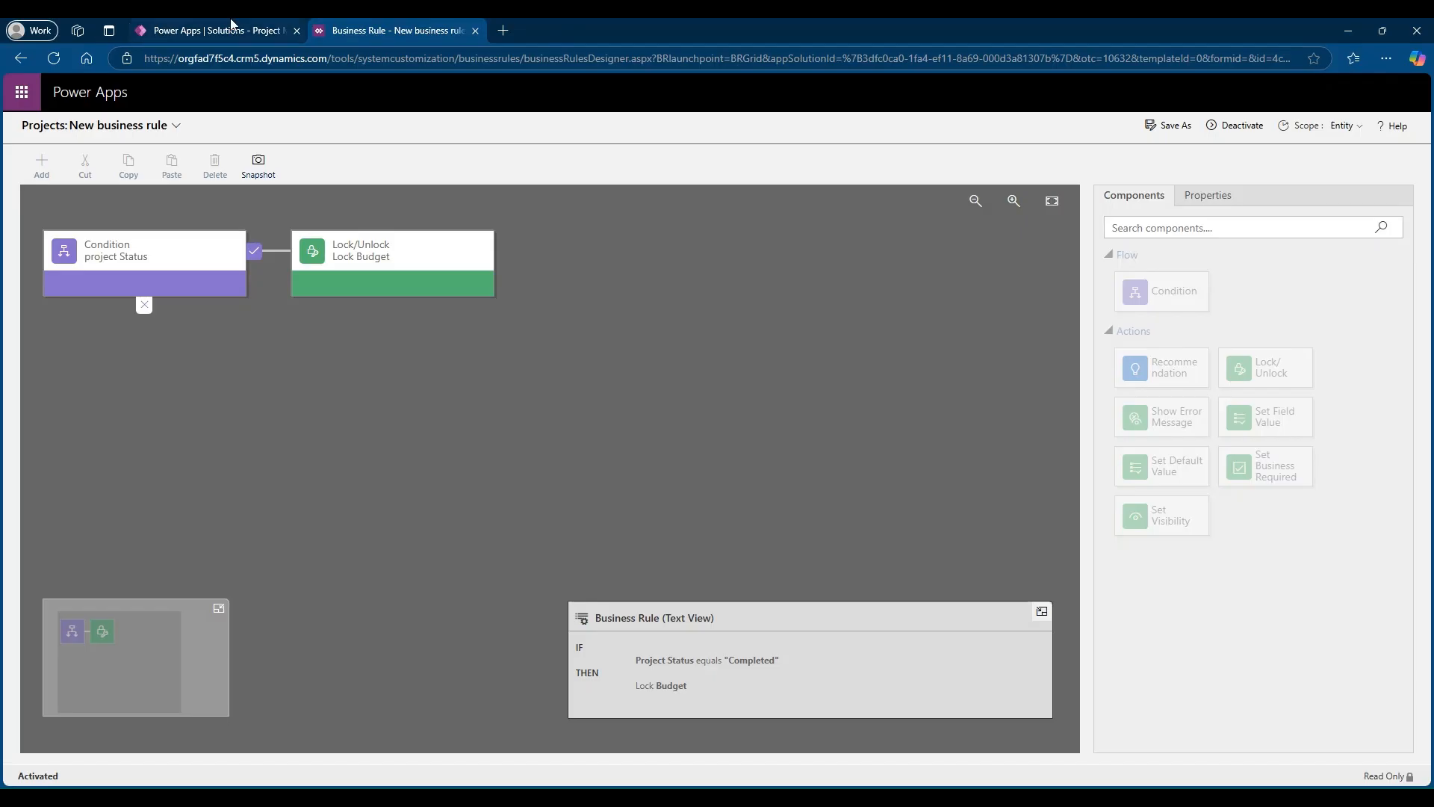
Check the activated rule in the Projects business rules list and its name details in the rule designer.
left_click(231, 28)
left_click(813, 482)
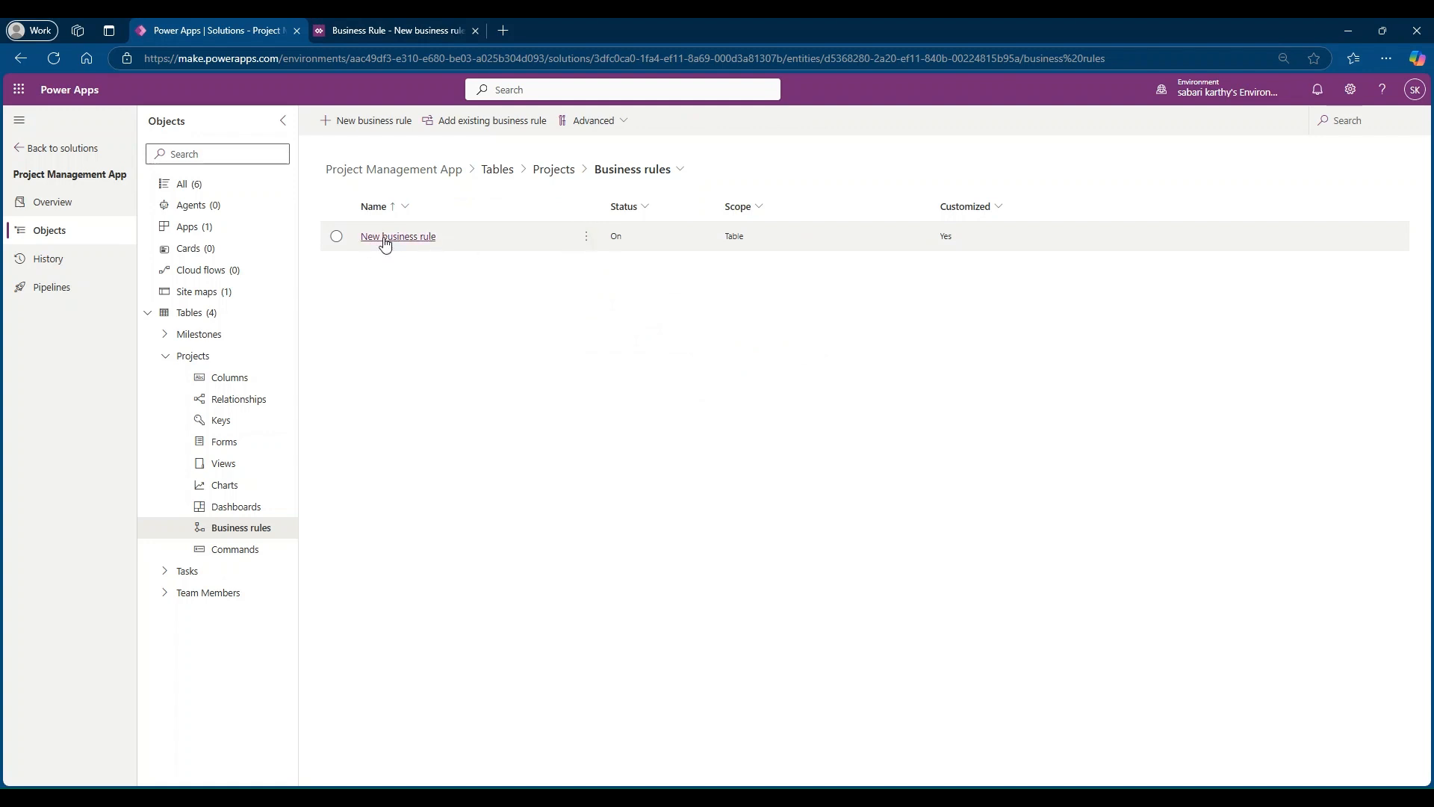
left_click(384, 28)
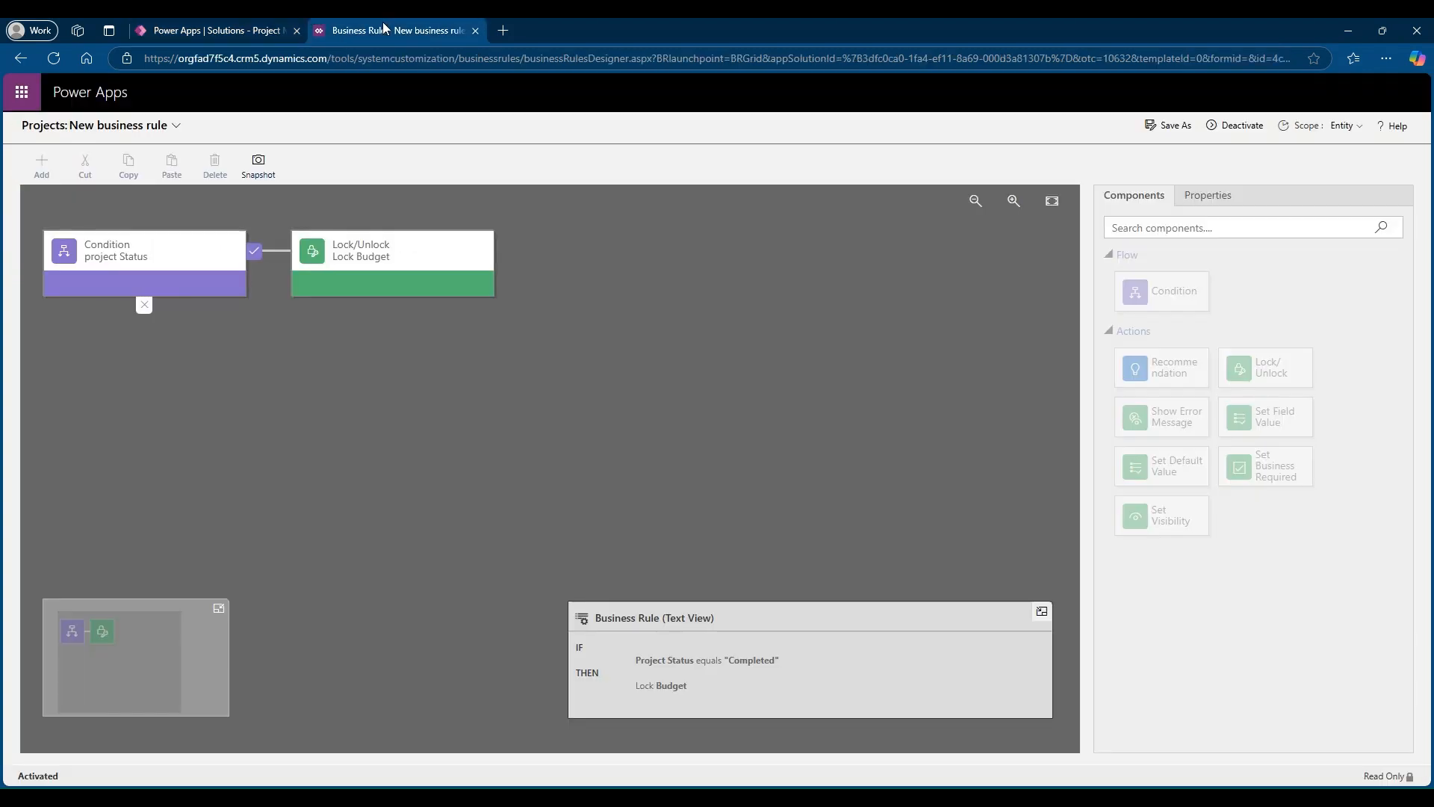
left_click(175, 125)
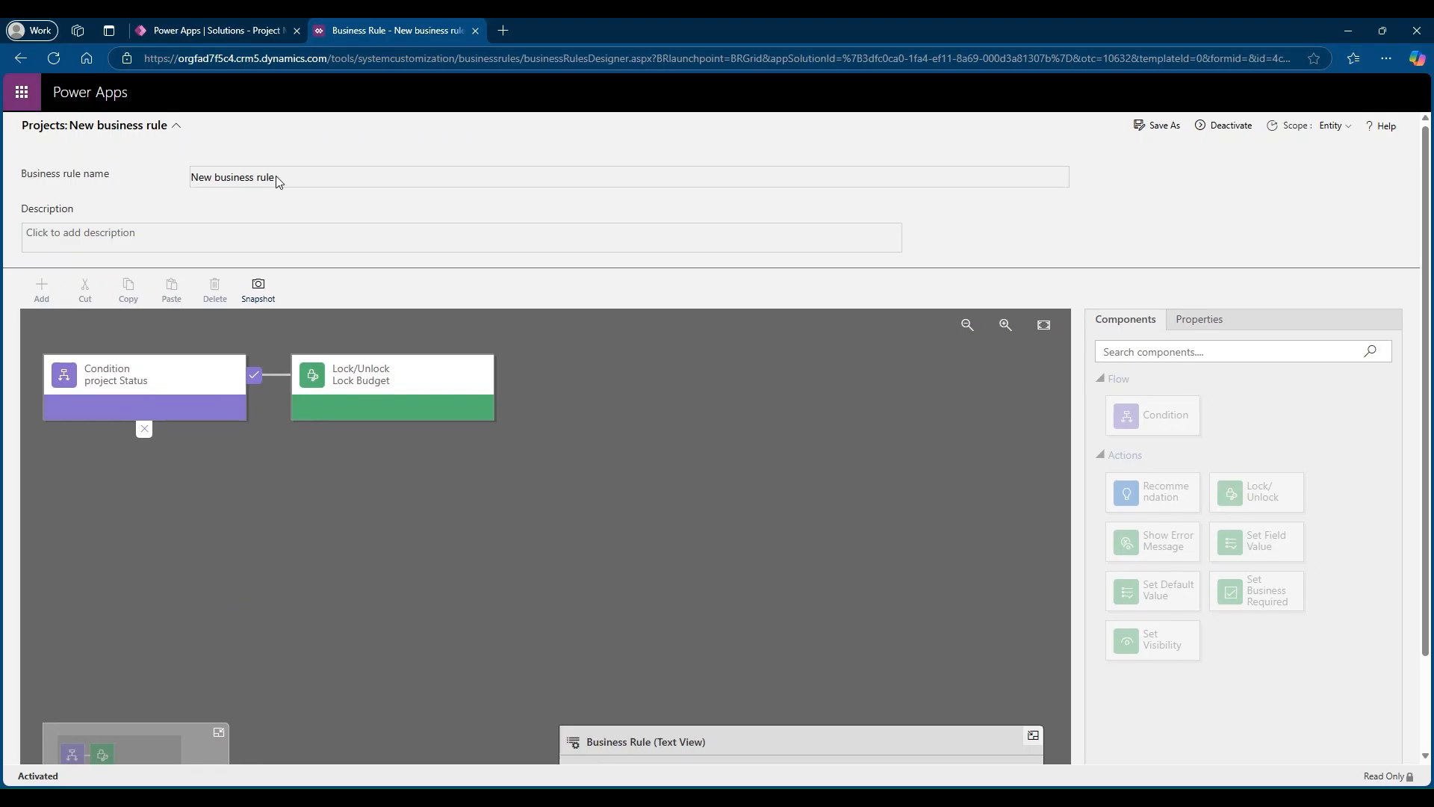
Go to the Tasks table's business rules in the solution and create a new business rule.
left_click(236, 33)
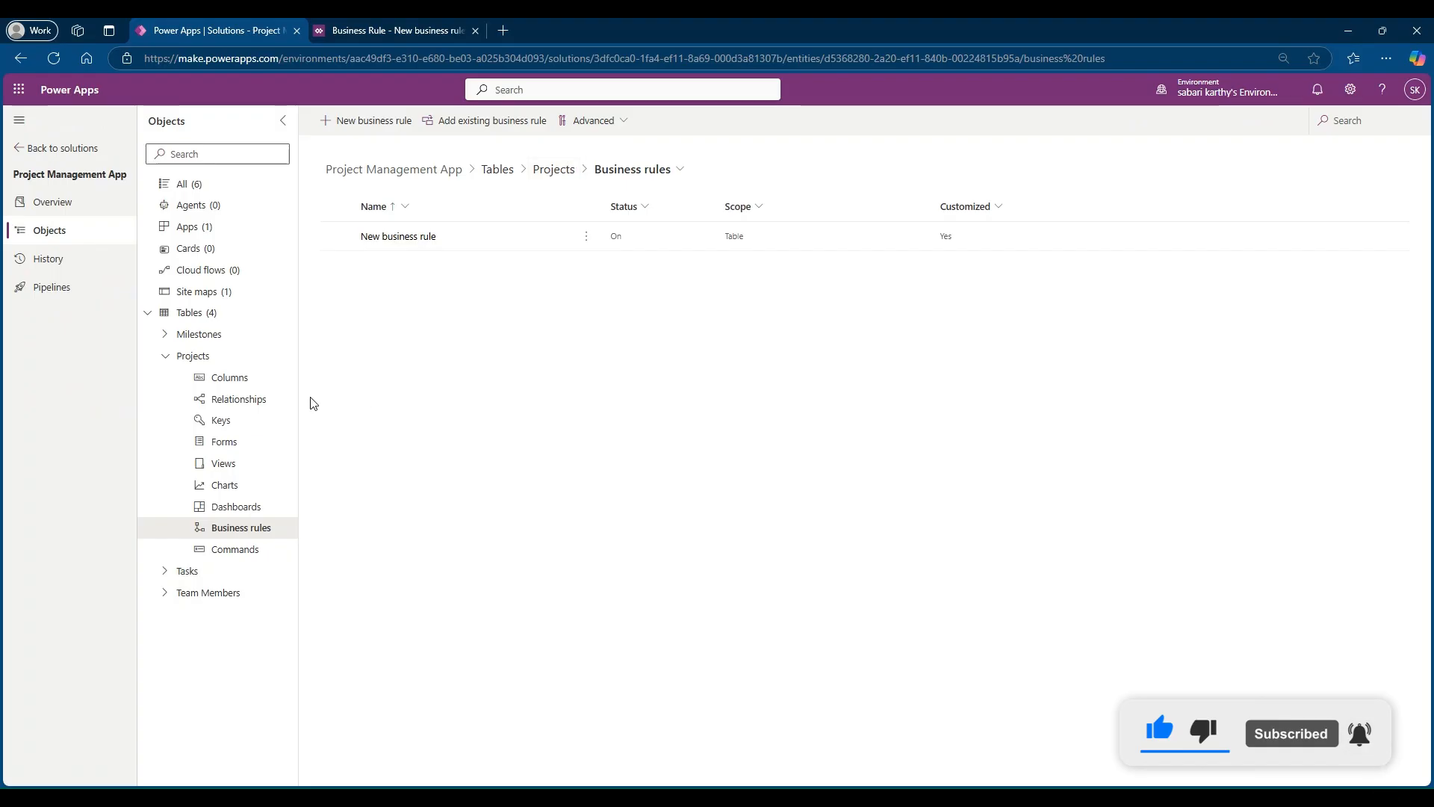
left_click(165, 358)
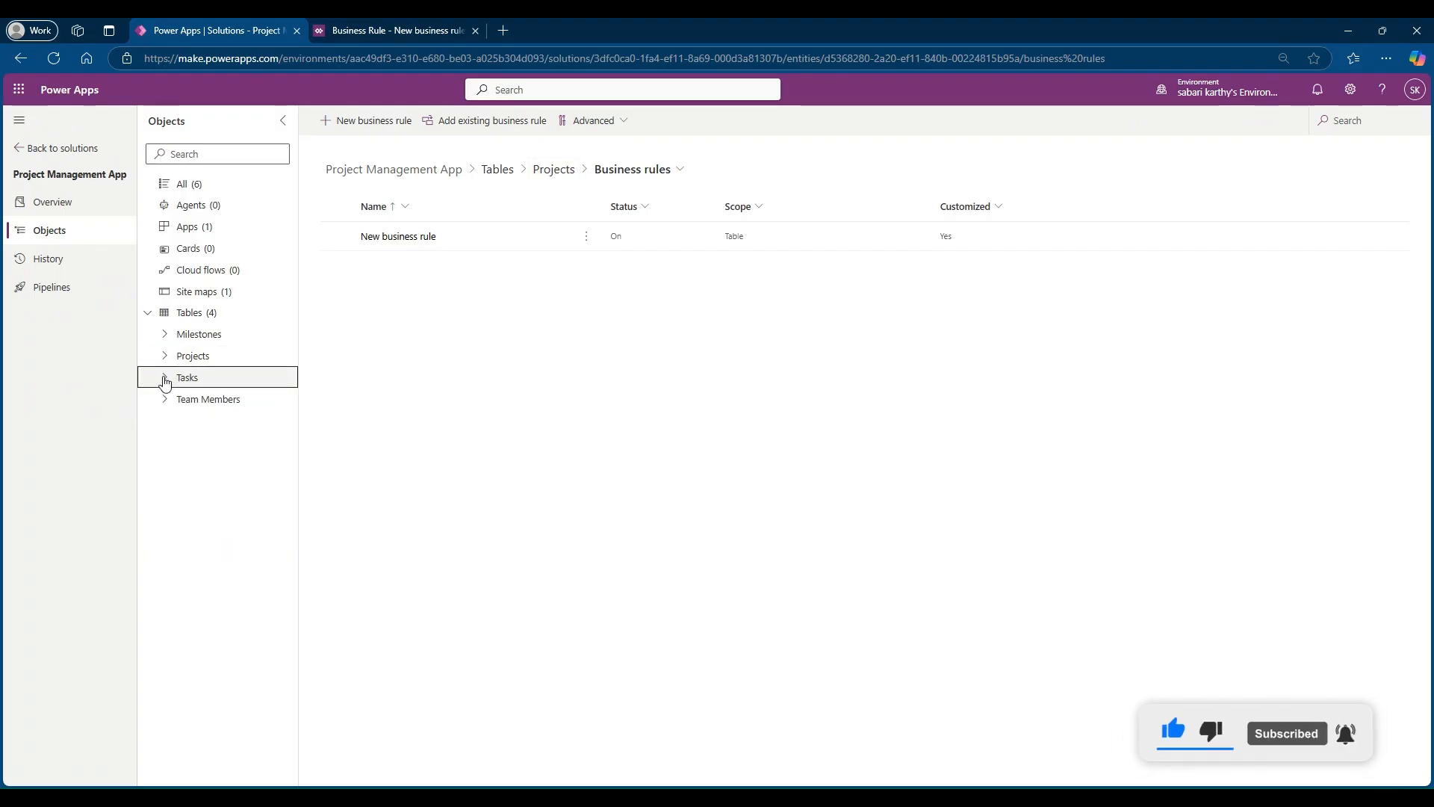
left_click(165, 381)
left_click(243, 551)
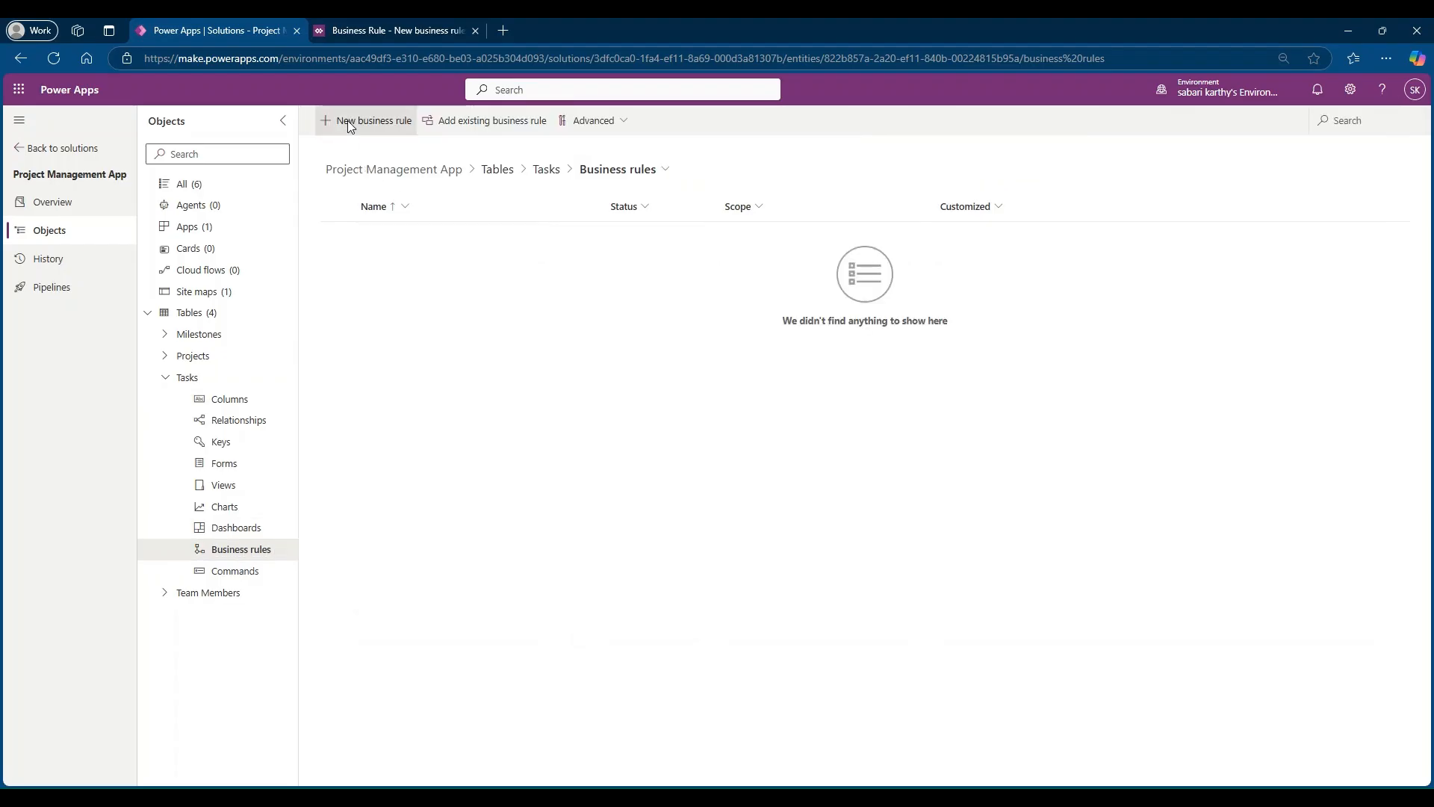
left_click(348, 122)
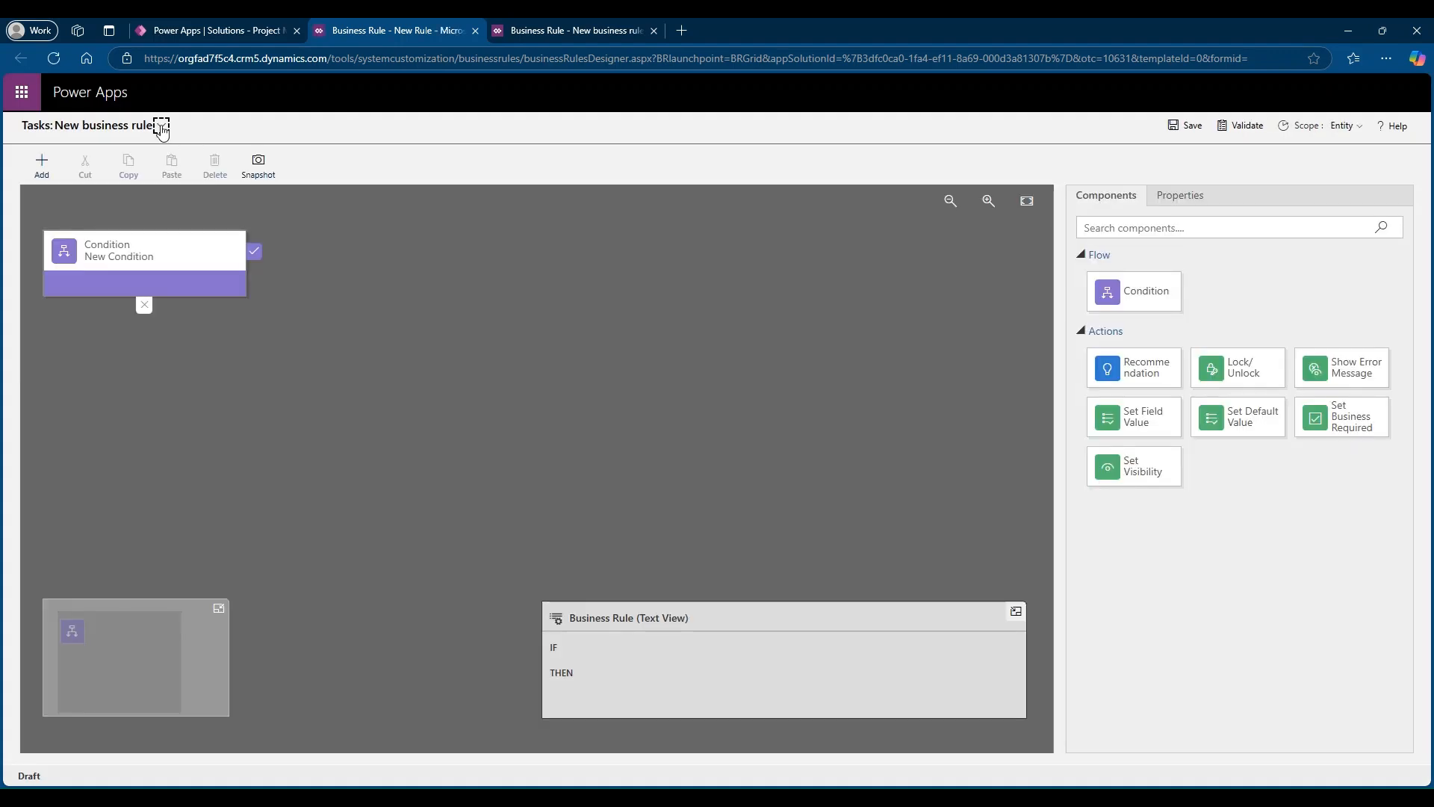
Name the Tasks business rule "Actual Hours Needed".
left_click(161, 127)
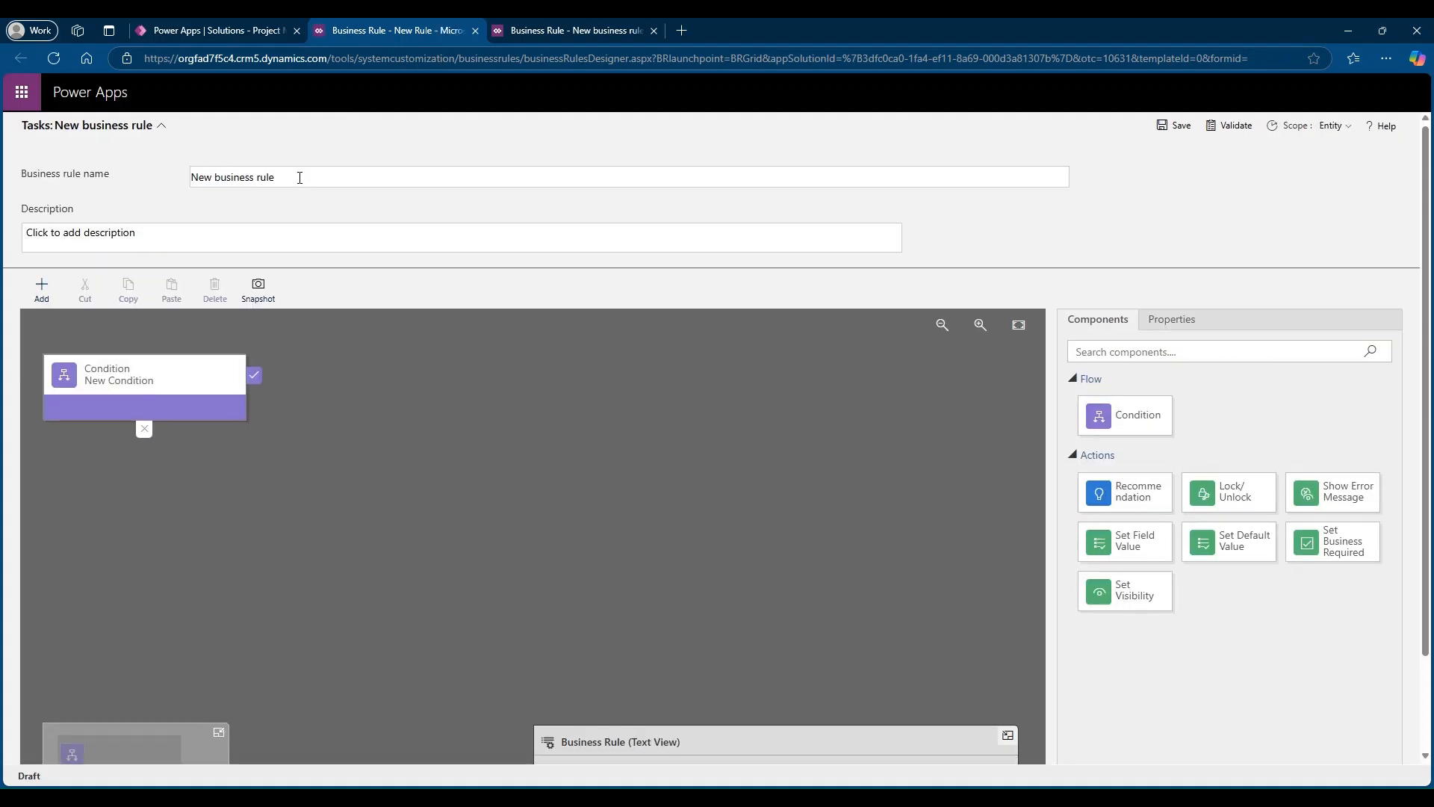
left_click_drag(303, 179, 173, 177)
key("BackSpace")
type("Actual Hours Needed")
left_click(161, 126)
Change the display name of the Tasks rule's condition to "Task Status".
left_click(159, 252)
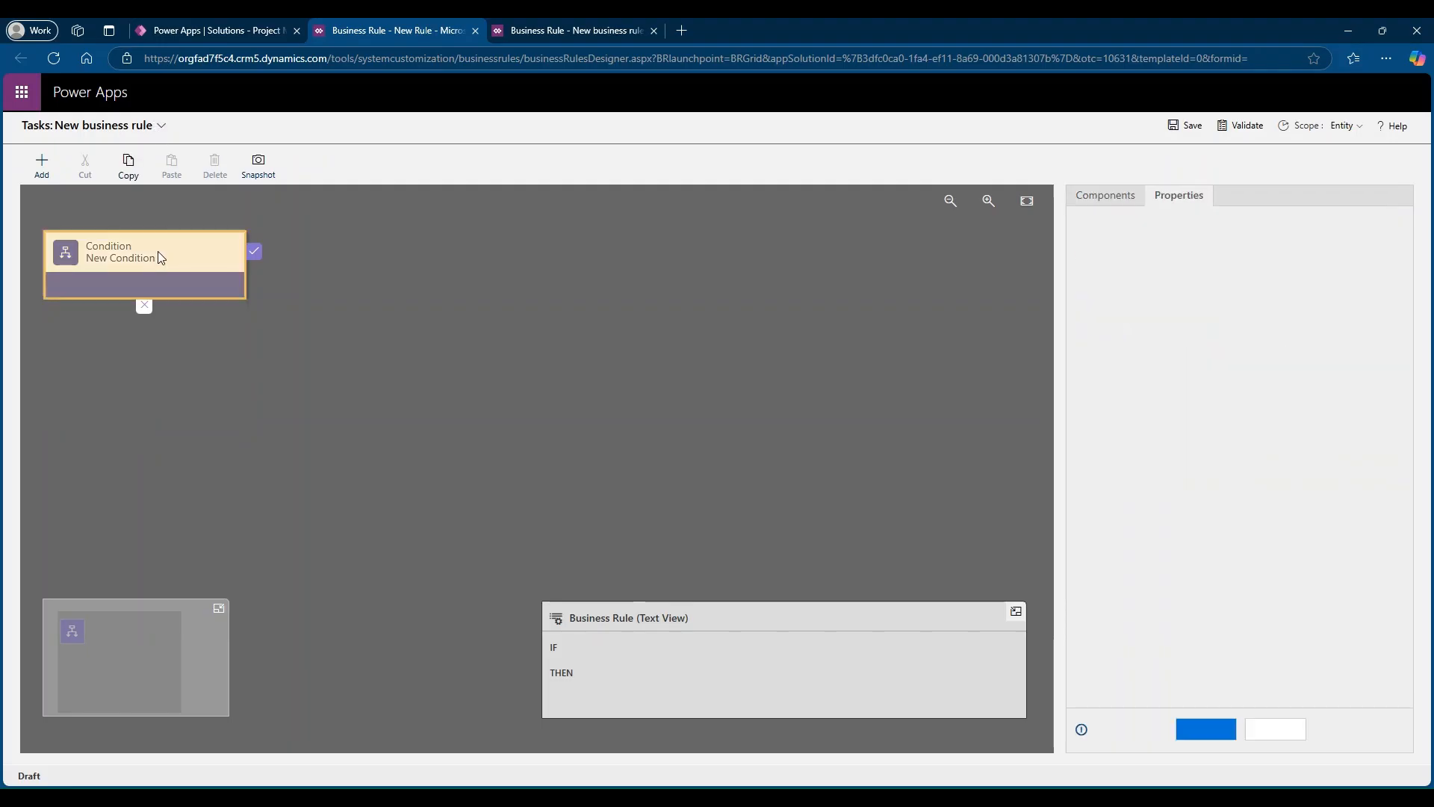
triple_click(1154, 277)
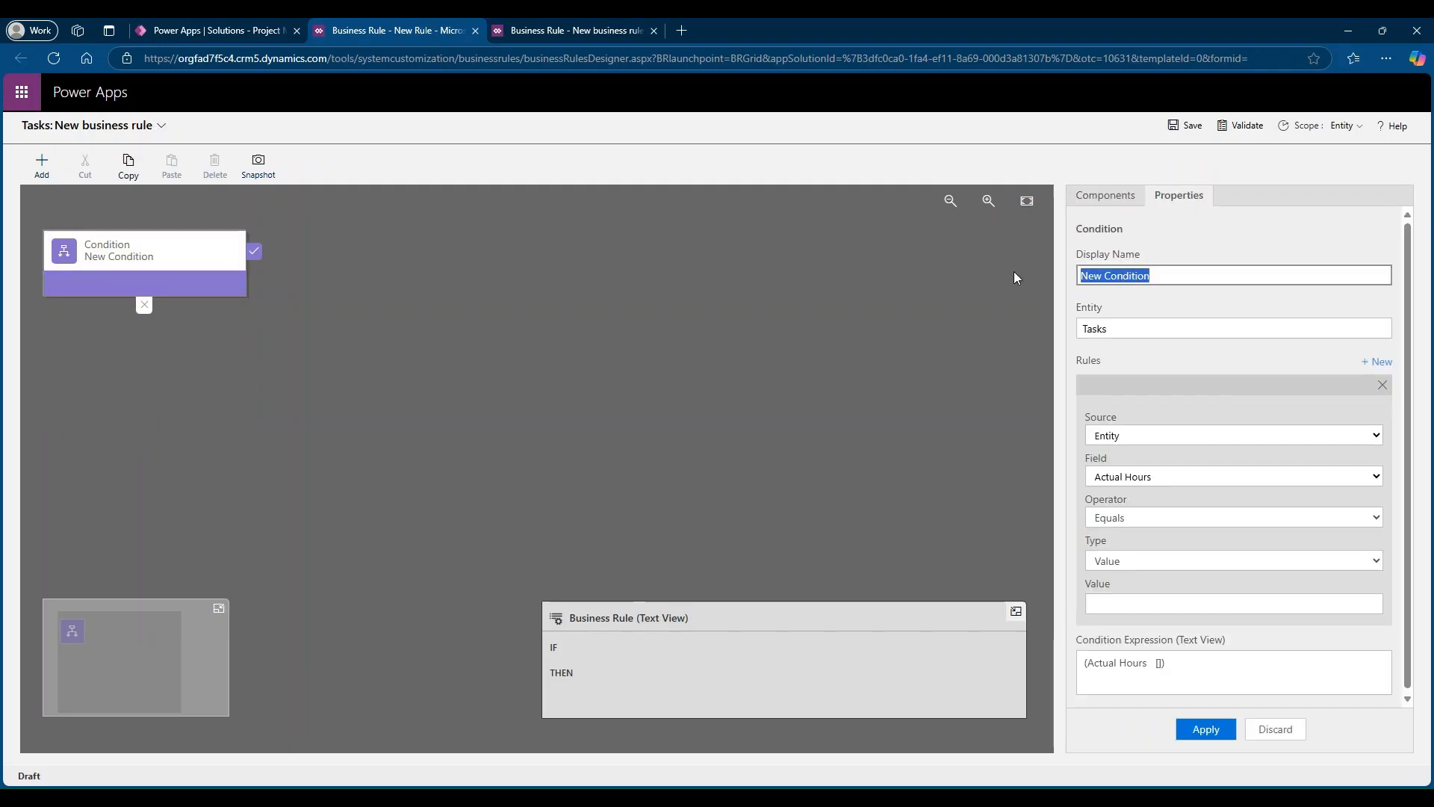
type("Tas")
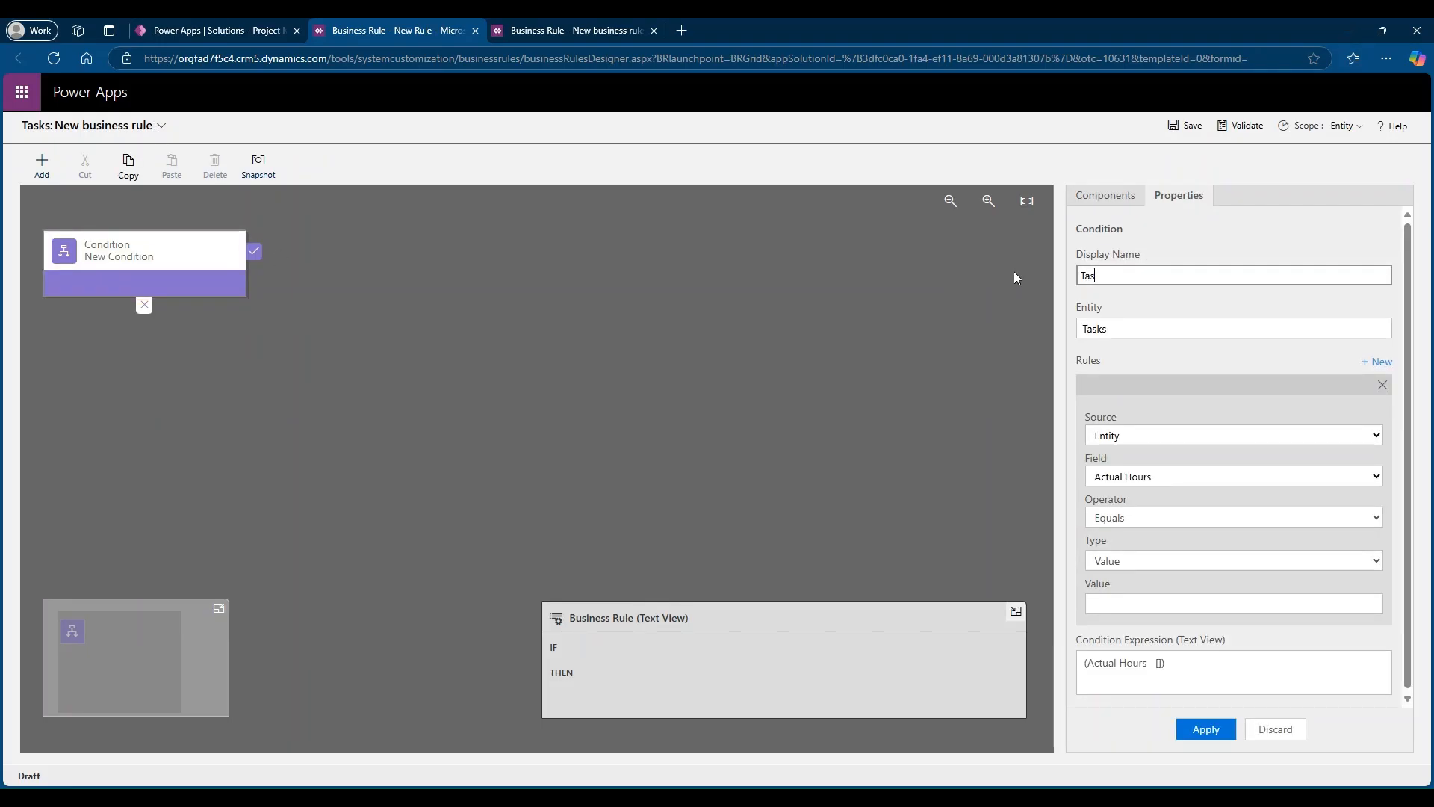
type("k Stat")
left_click(1076, 322)
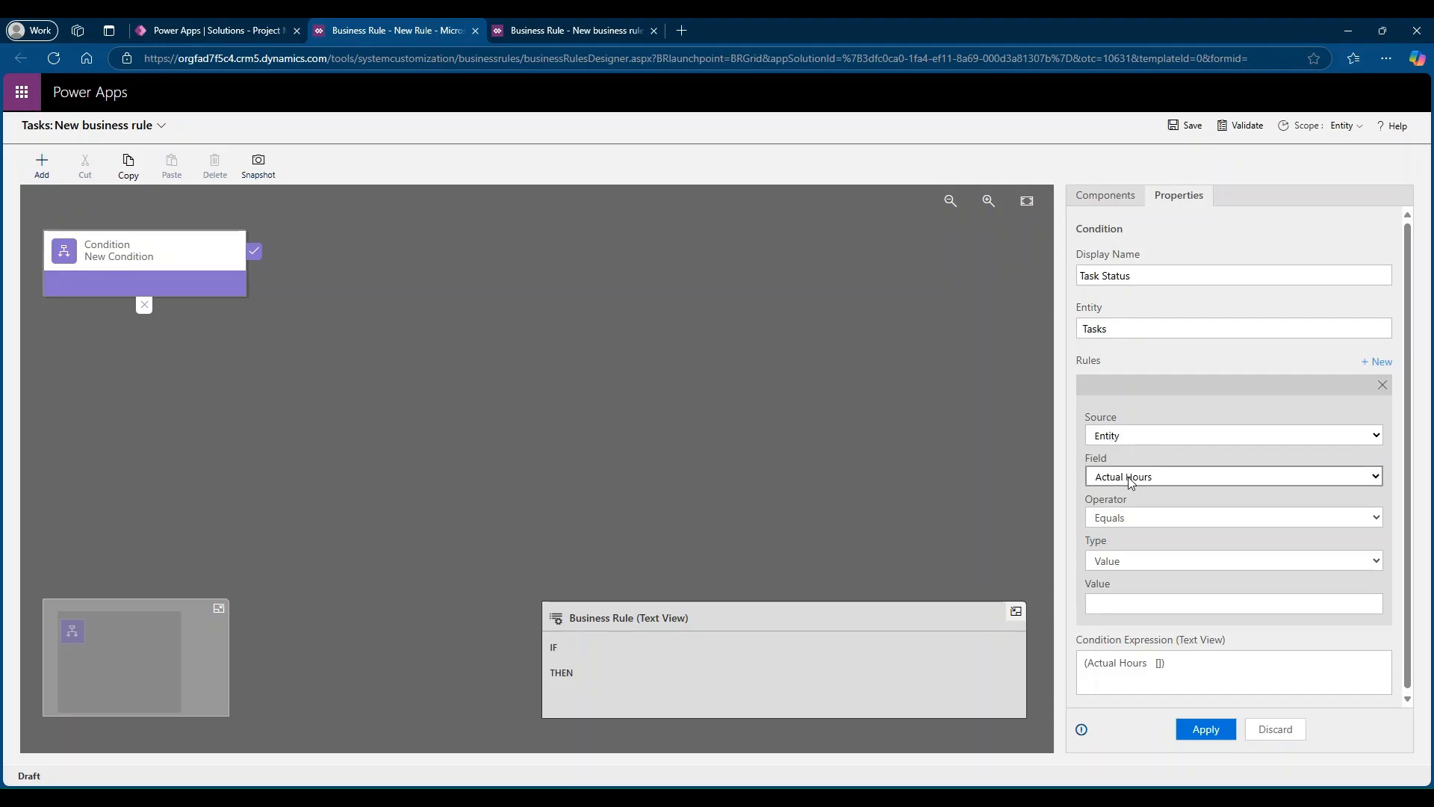
Set the Task Status condition's rule to Status equals Completed and apply it.
left_click(1115, 411)
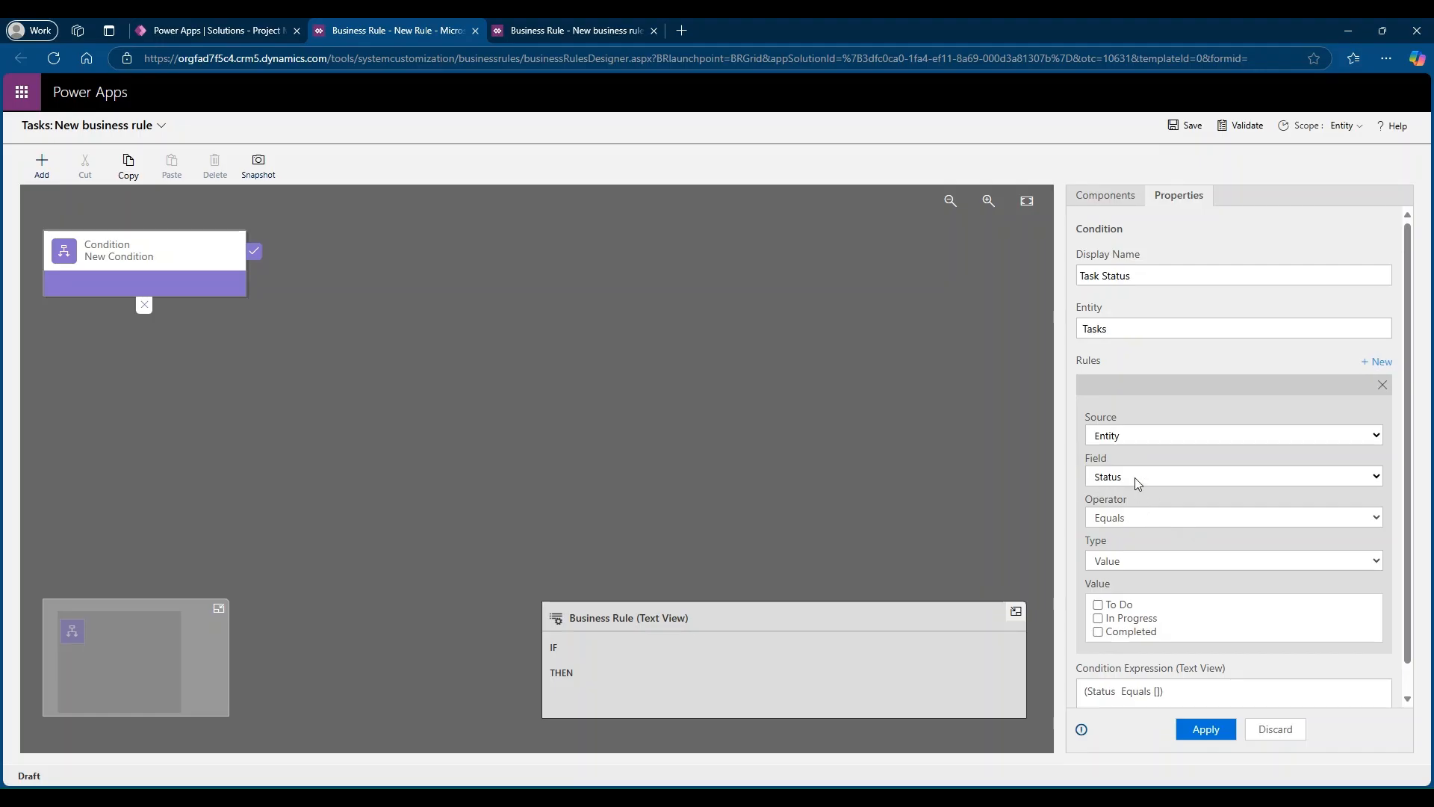
left_click(1098, 633)
left_click(1204, 729)
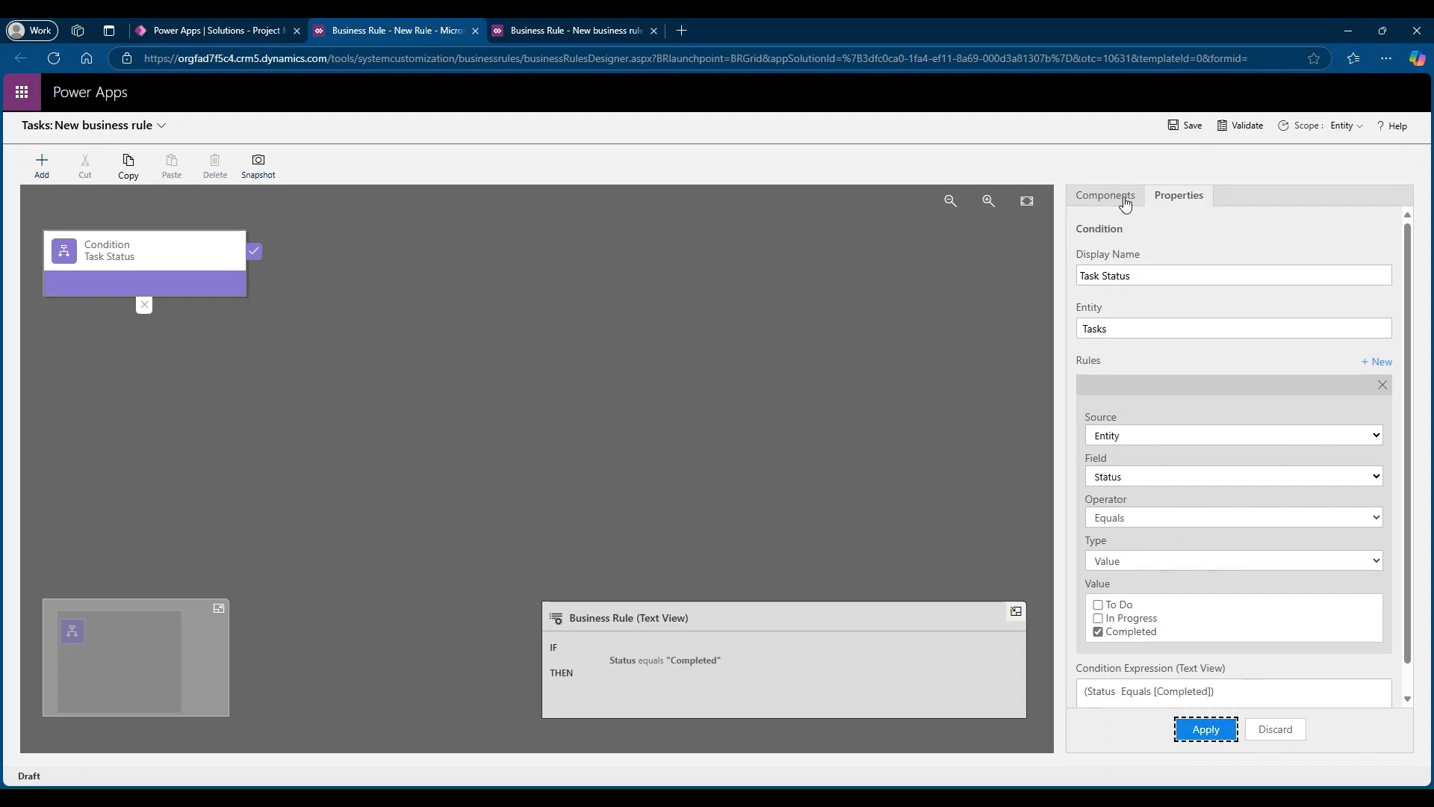
Add a Set Business Required action to the true branch of the Task Status condition and select it for editing.
left_click(1126, 201)
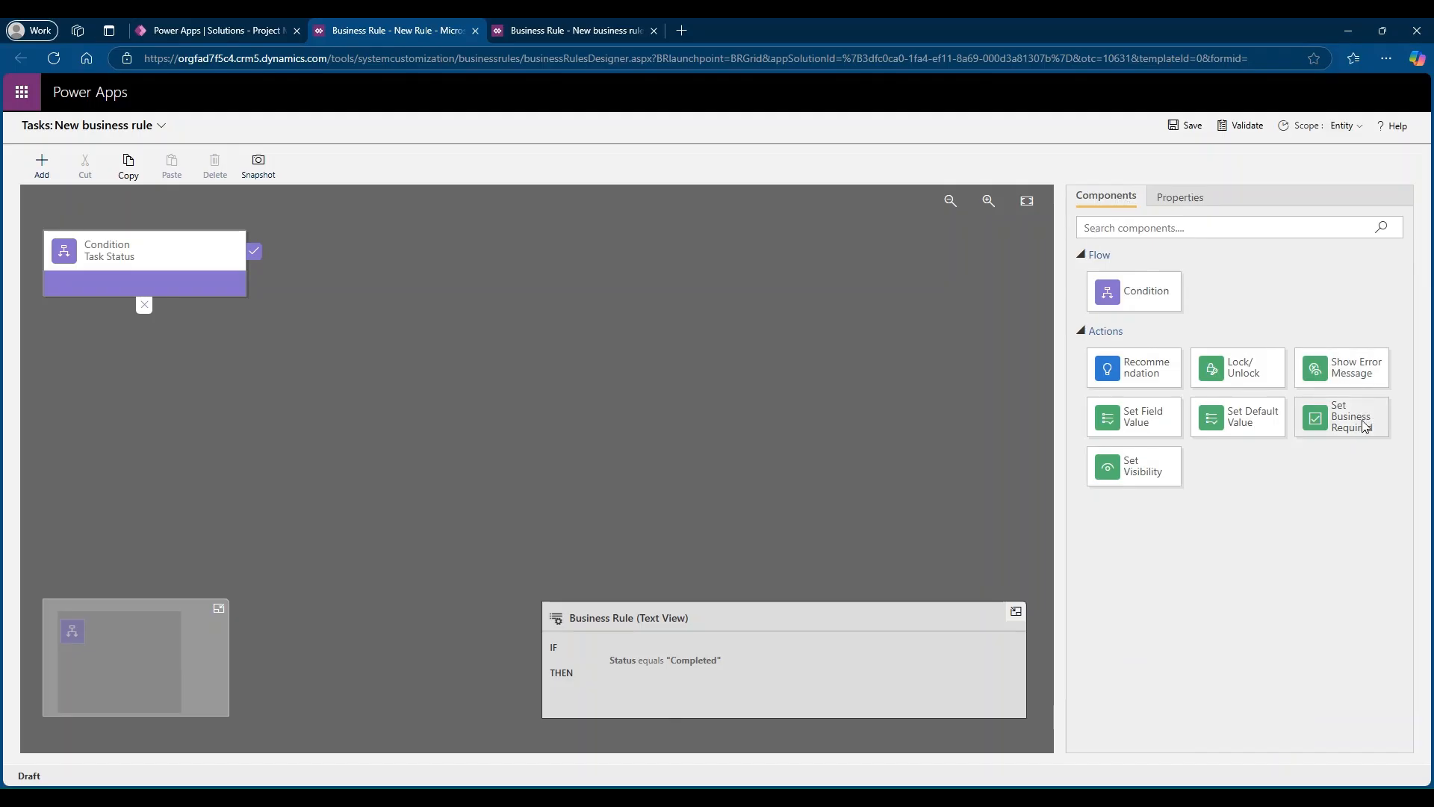
left_click_drag(1362, 422, 273, 280)
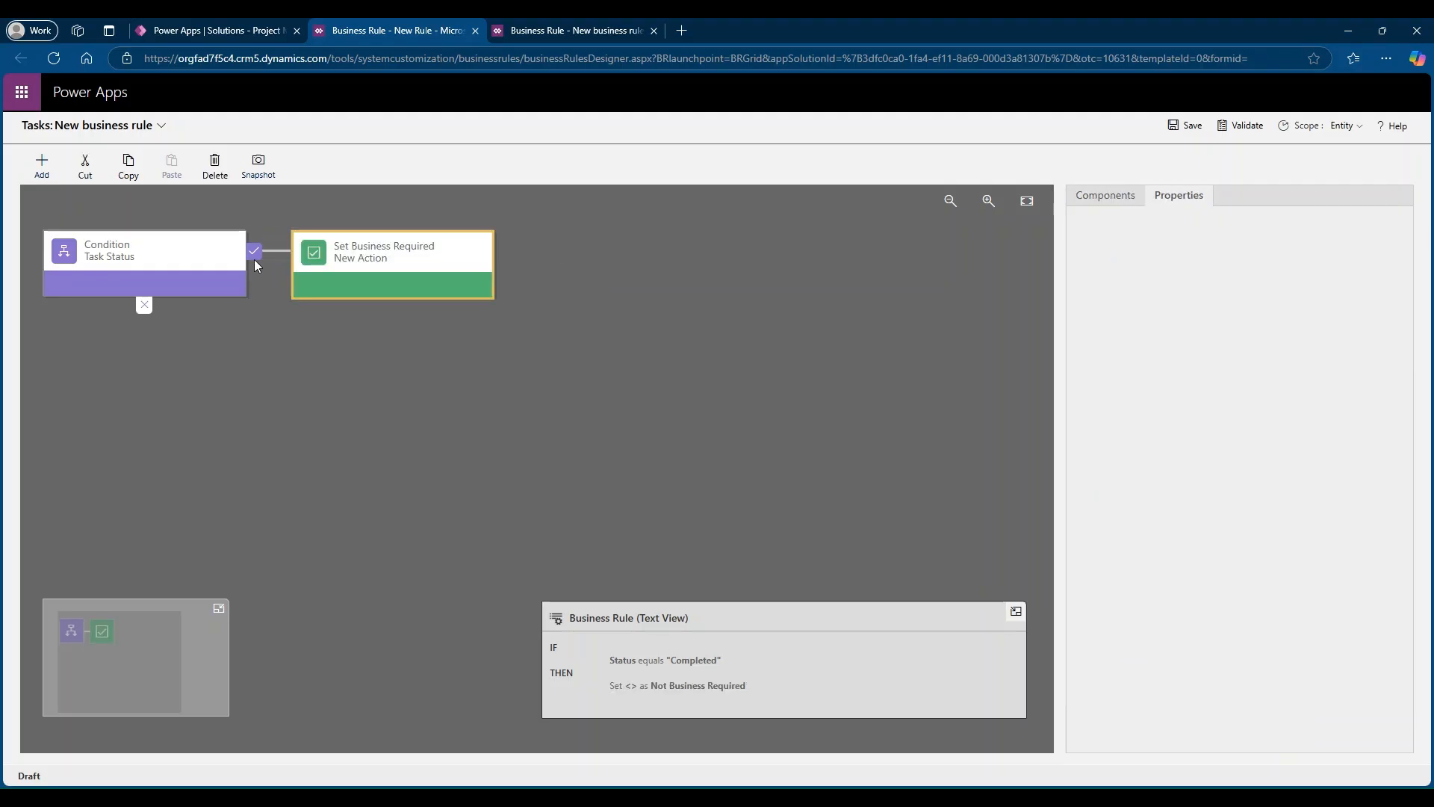
left_click(389, 258)
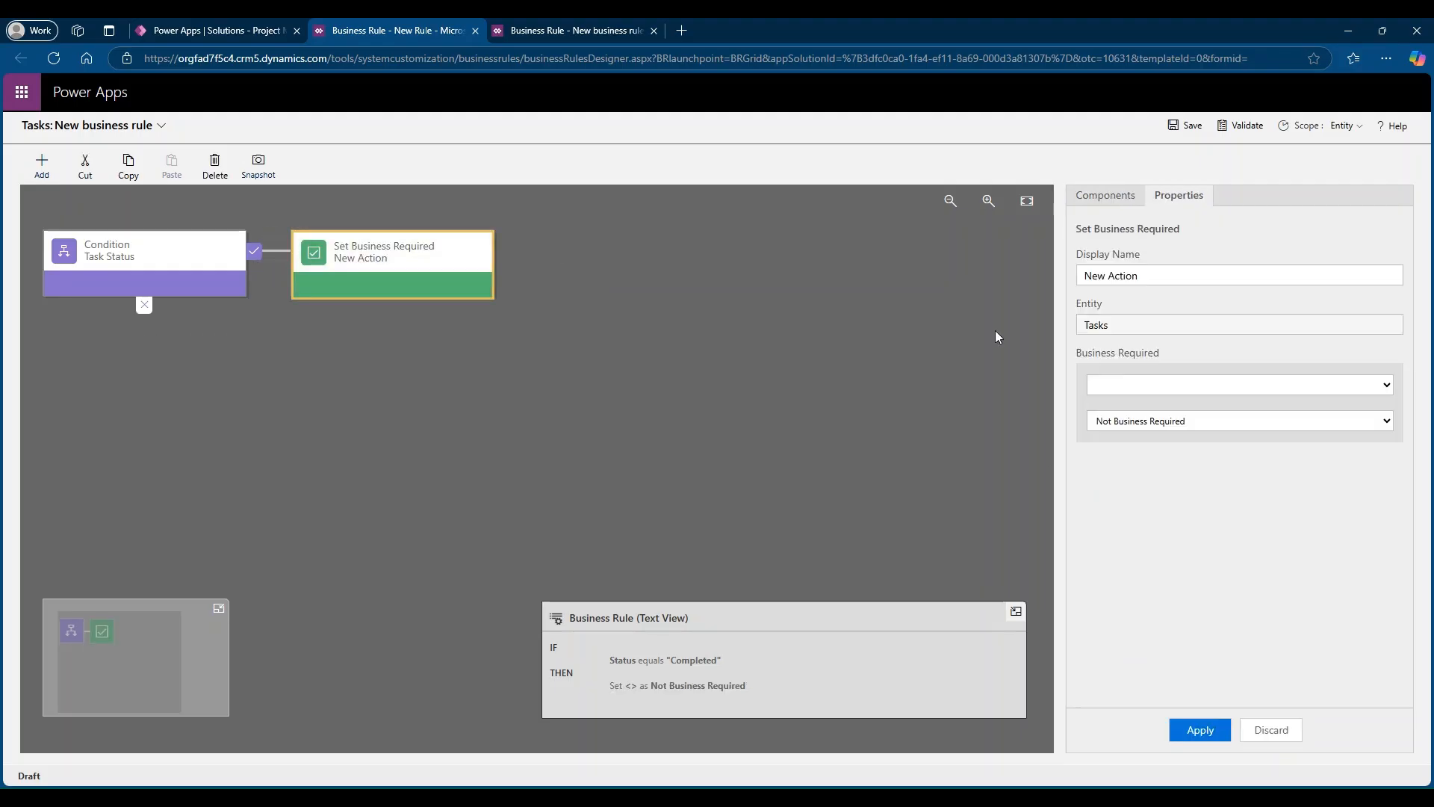
Configure the Set Business Required action to make Actual Hours Business Required and apply it.
left_click(1386, 390)
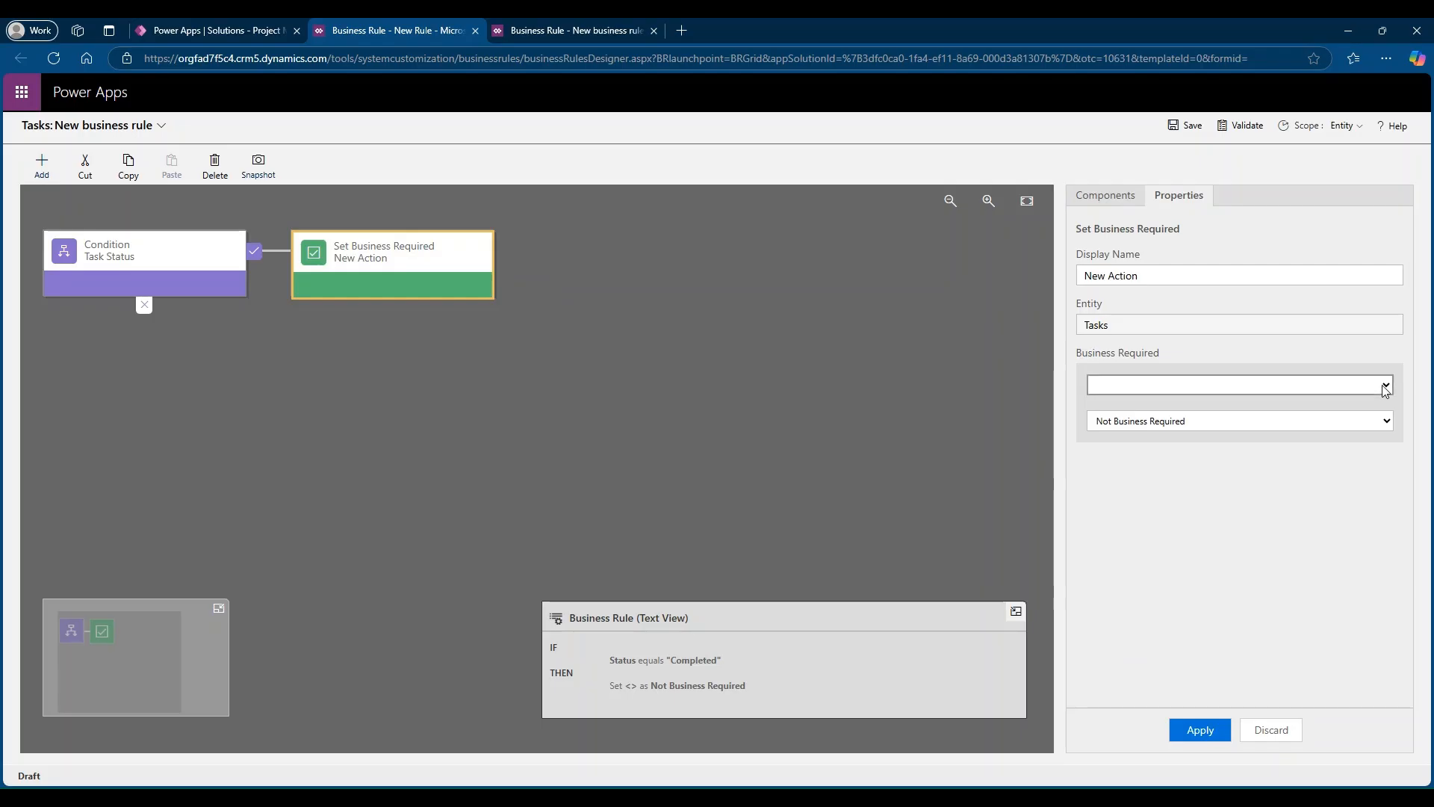
left_click(1154, 424)
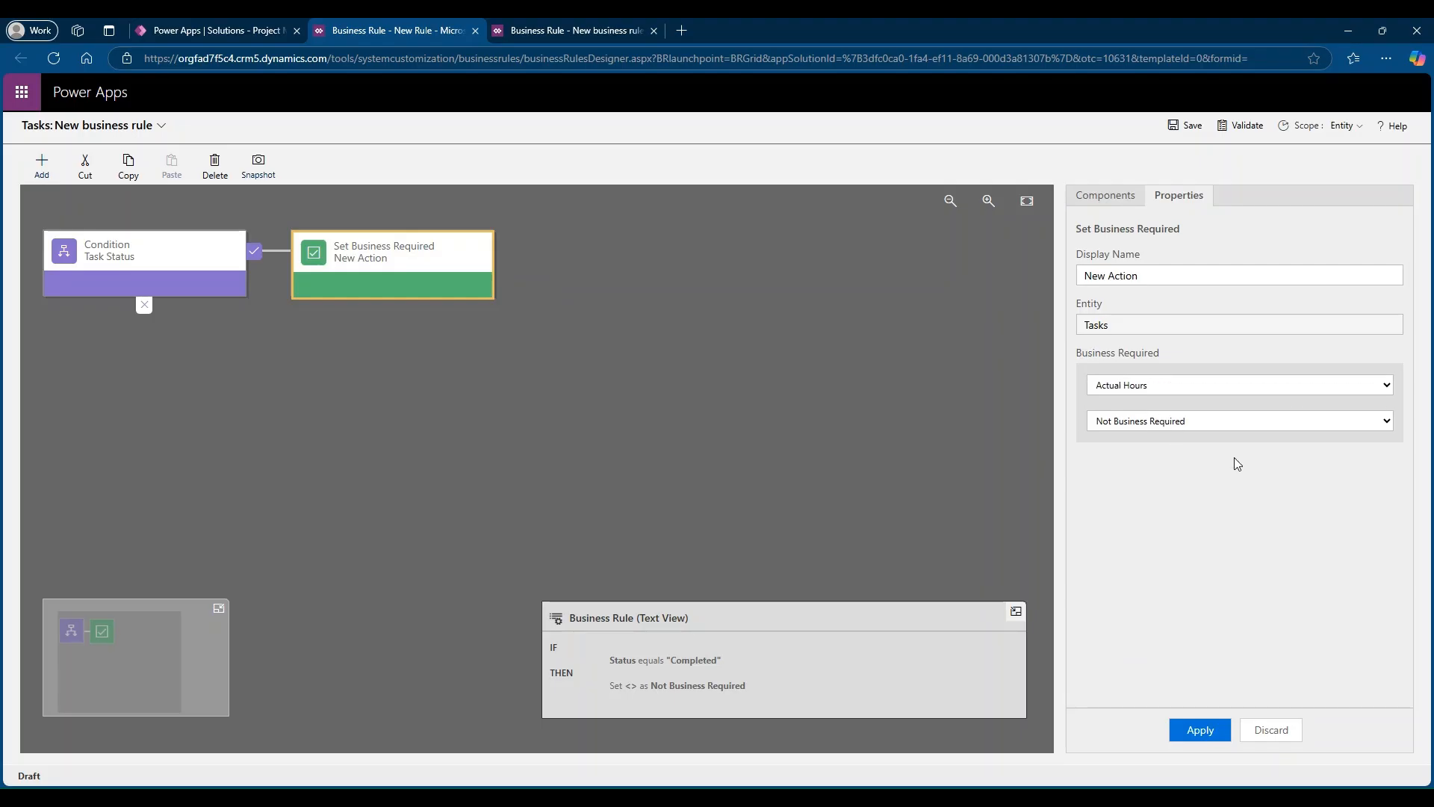
left_click(1188, 423)
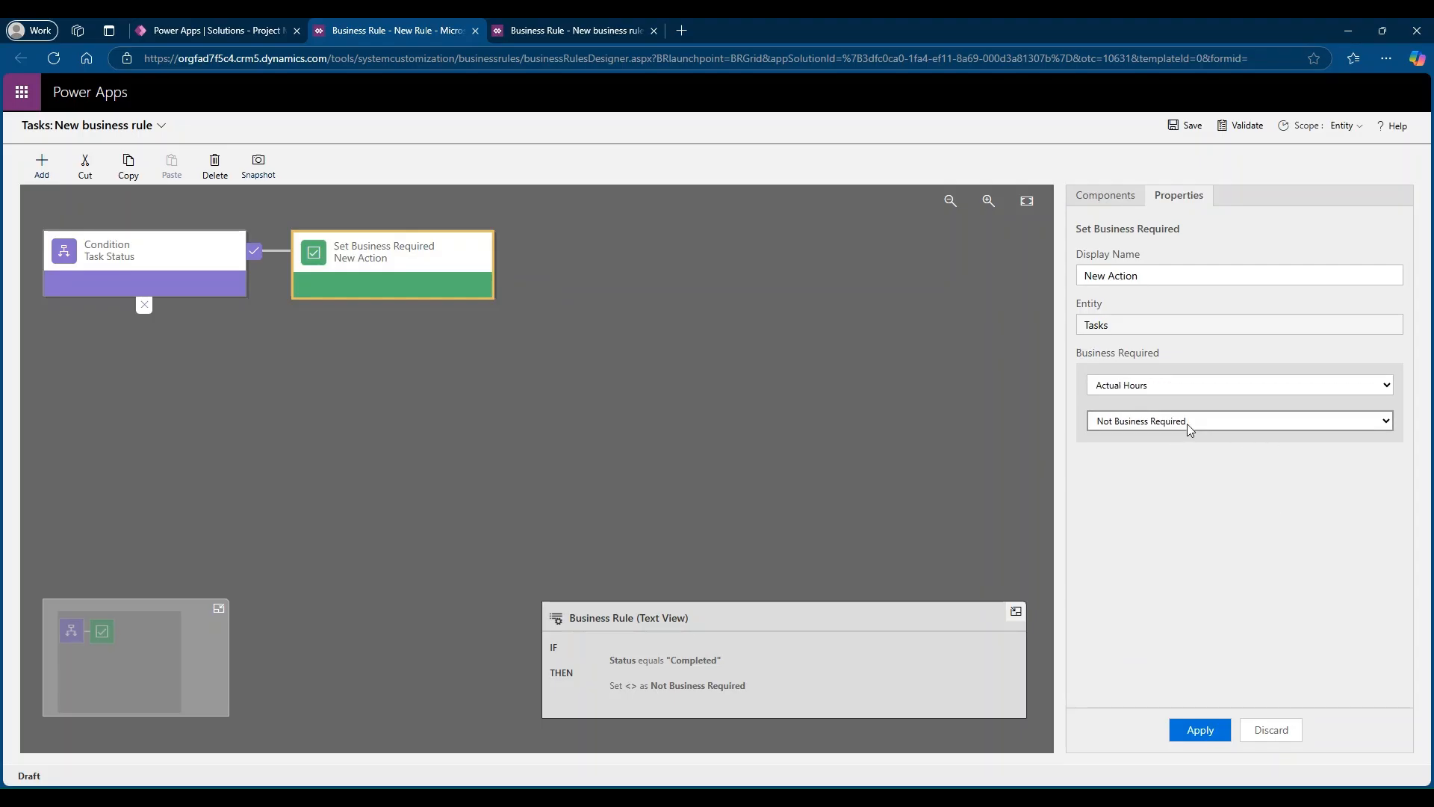
left_click(1136, 441)
left_click(1211, 732)
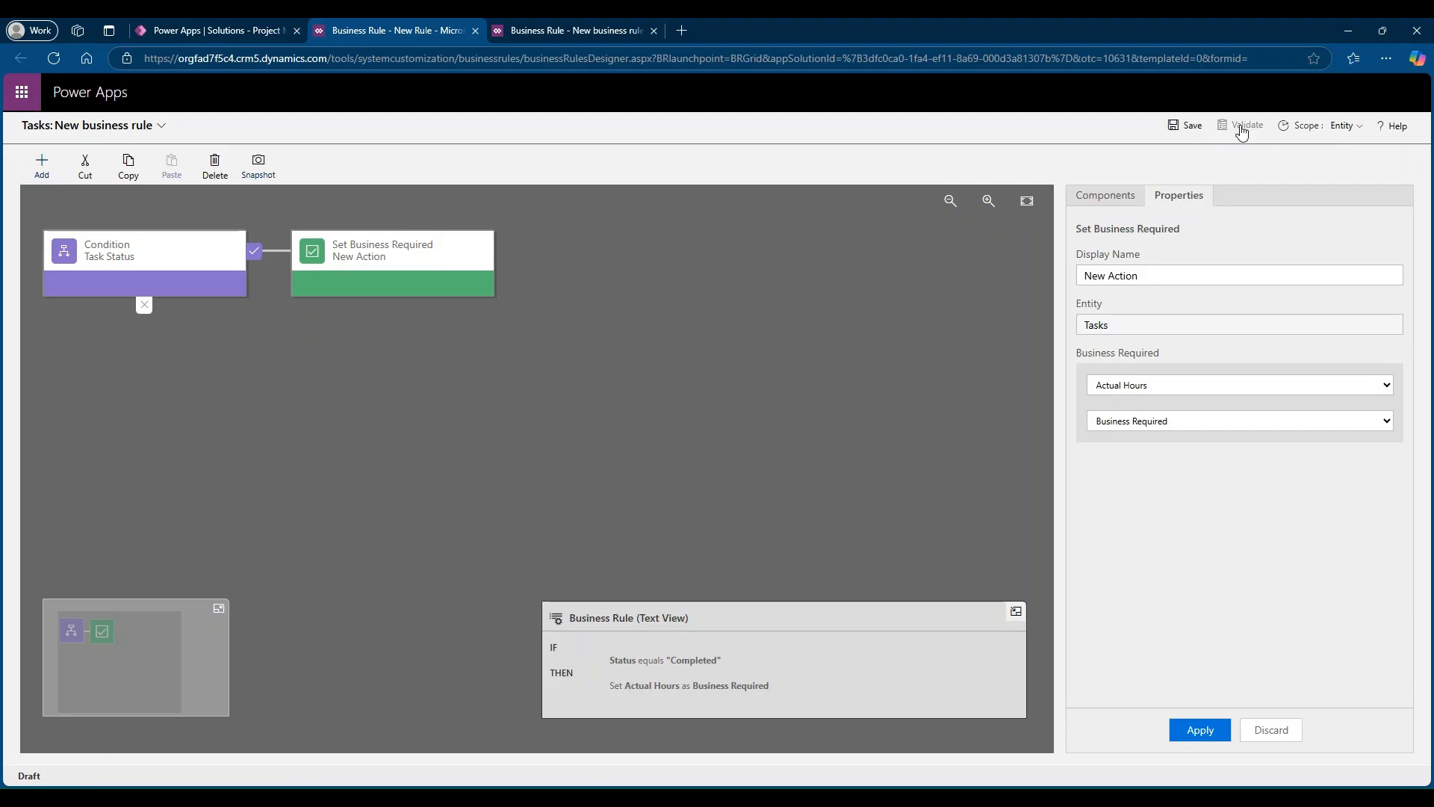
Save the Actual Hours Needed rule after validating it, and activate it.
left_click(1243, 127)
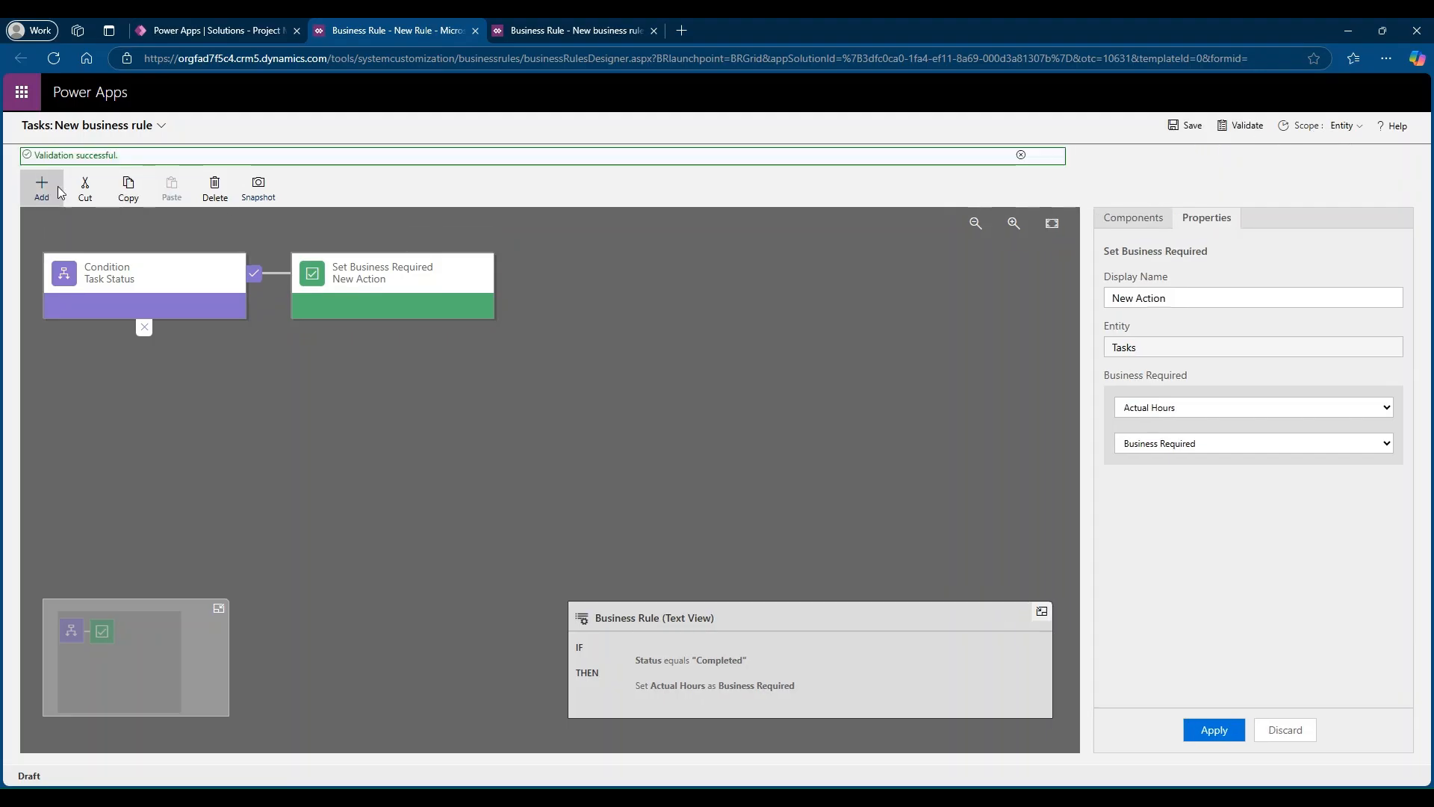
left_click(1184, 126)
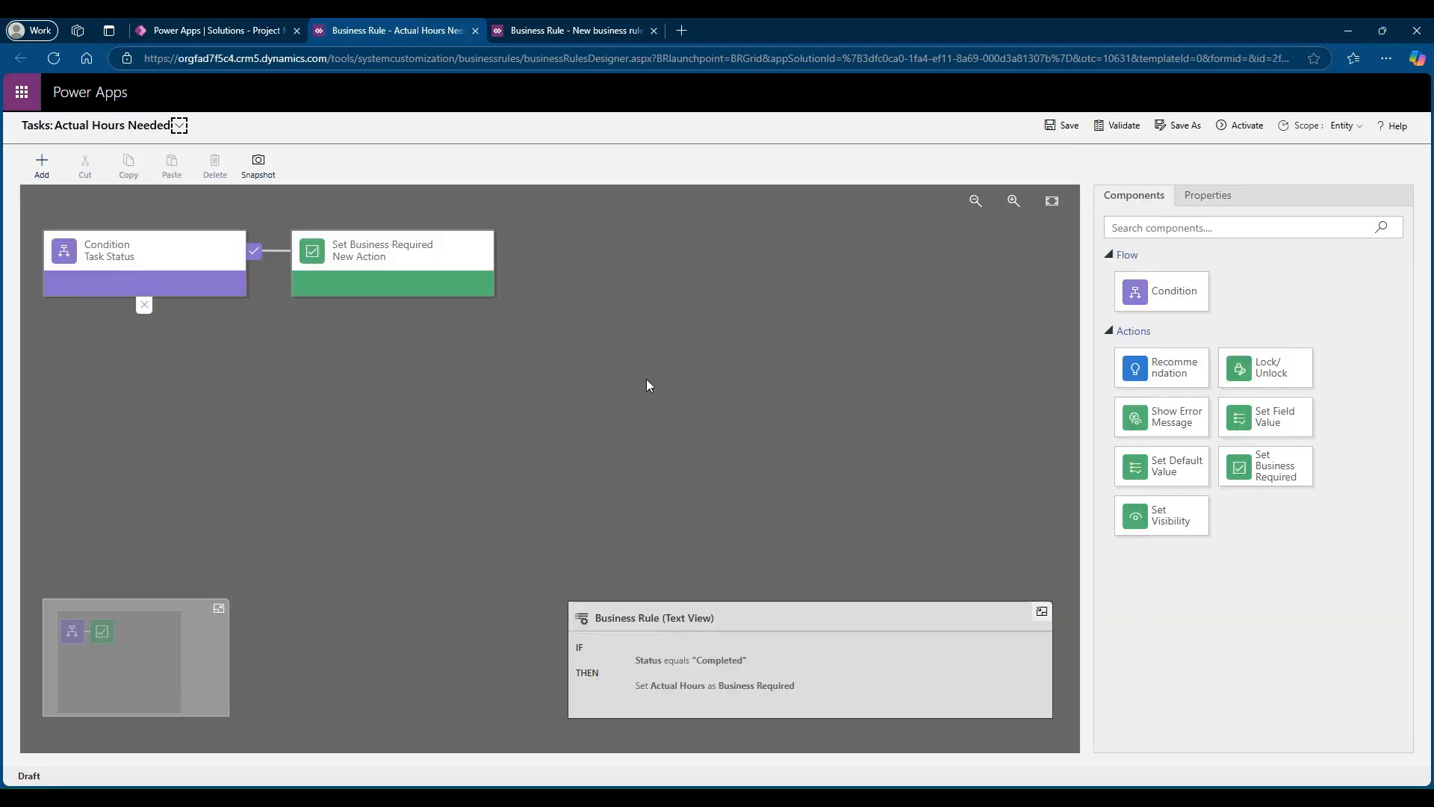
left_click(1248, 126)
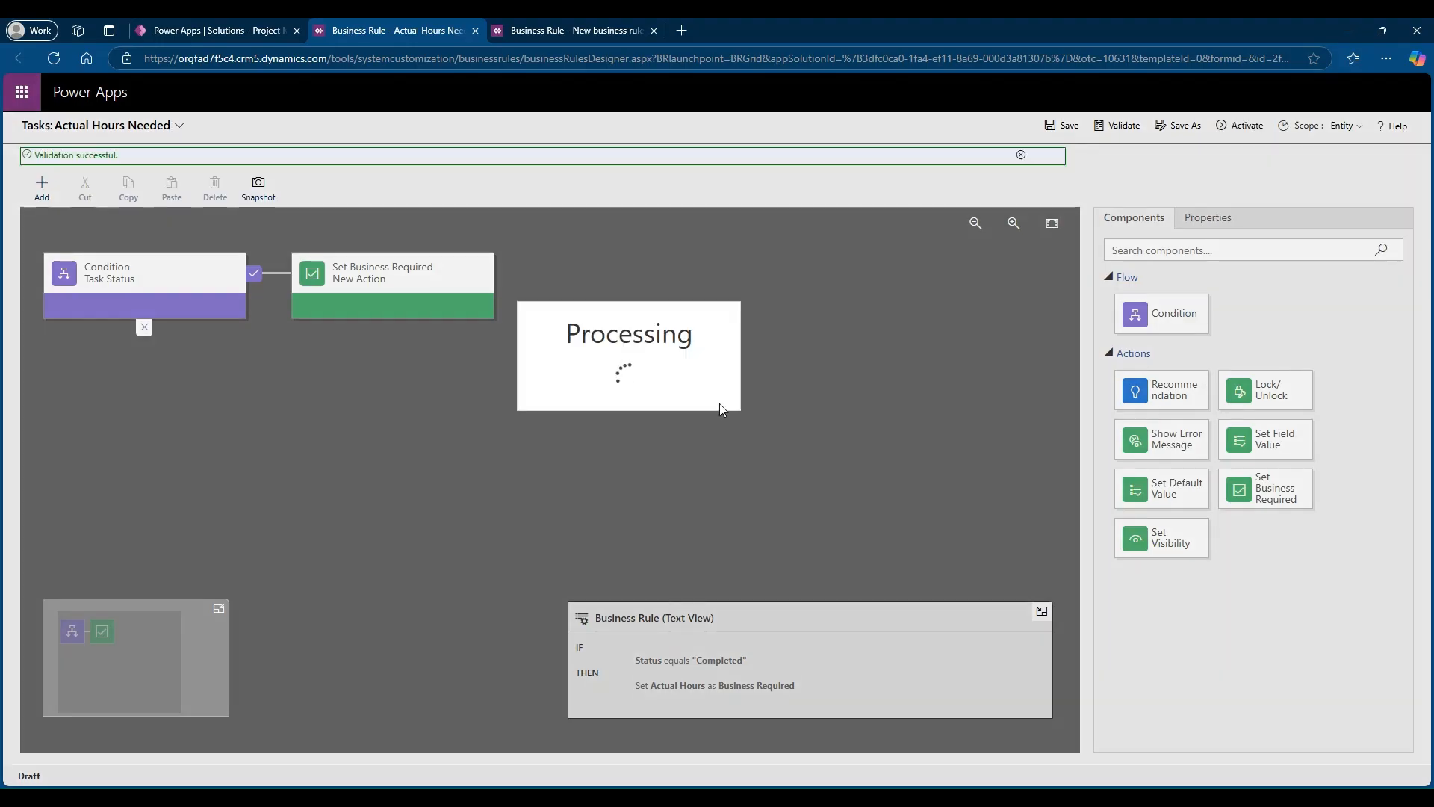
left_click(801, 508)
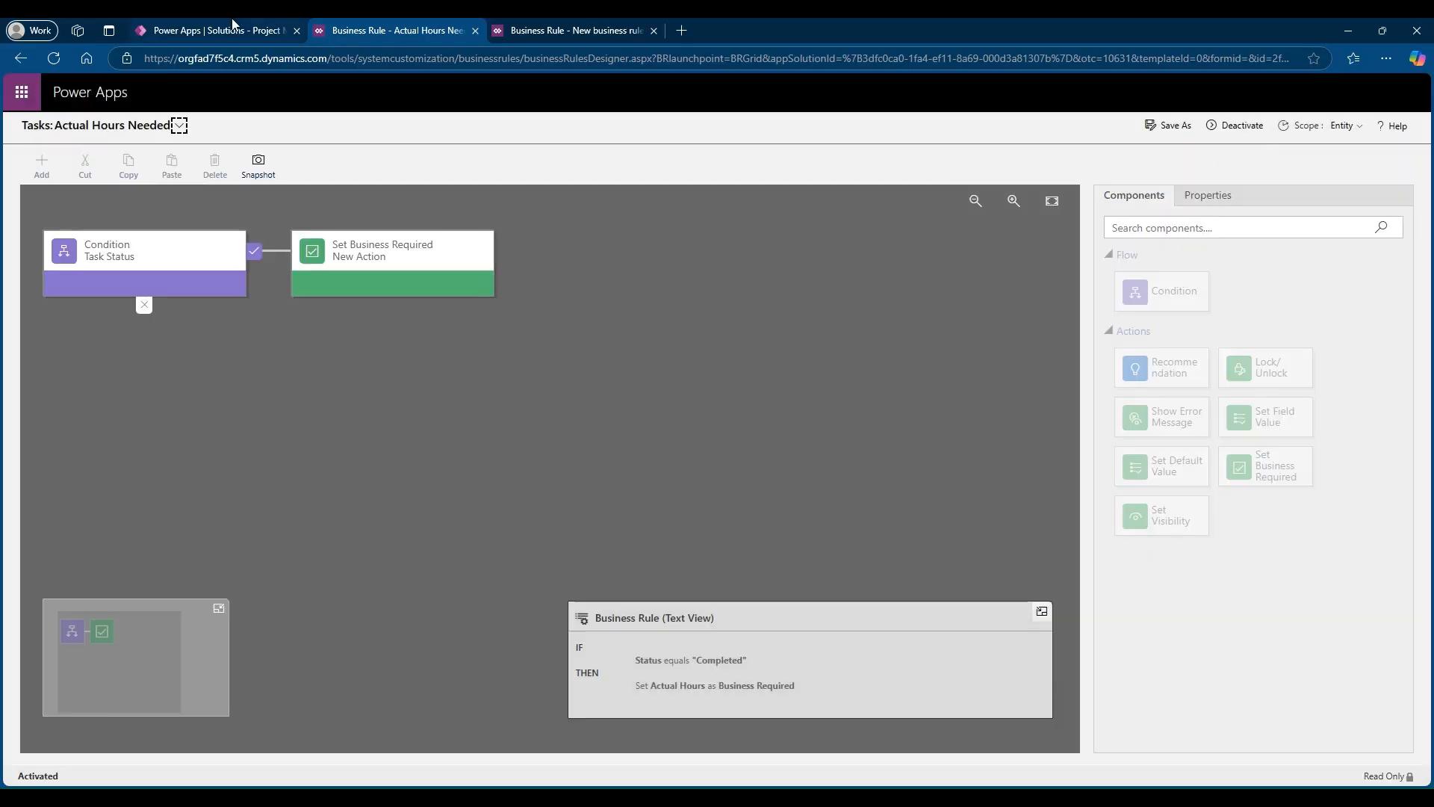
Return to the Project Management App solution, finish the pending rule creation, and run its Project Management Module app.
left_click(216, 30)
left_click(819, 484)
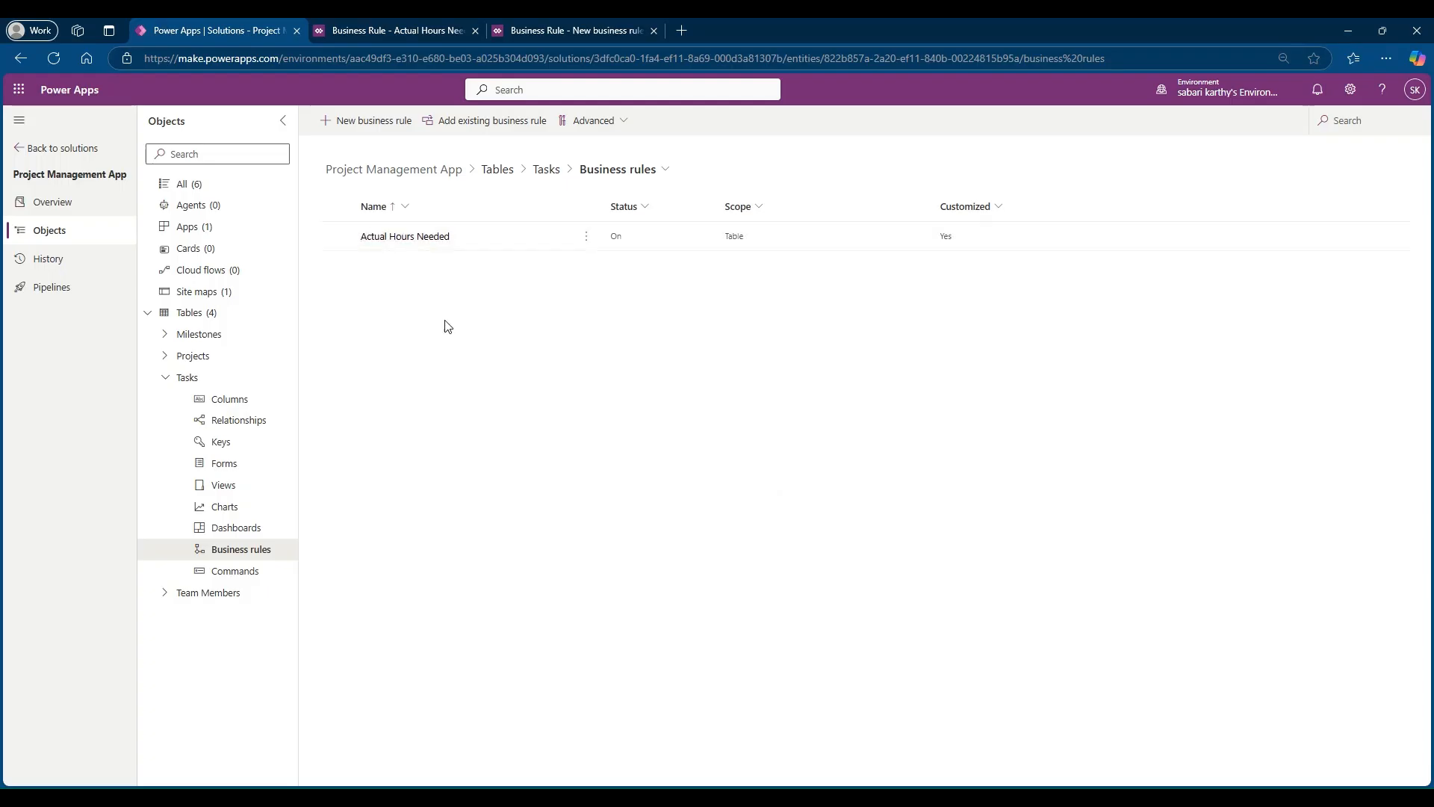
left_click(205, 234)
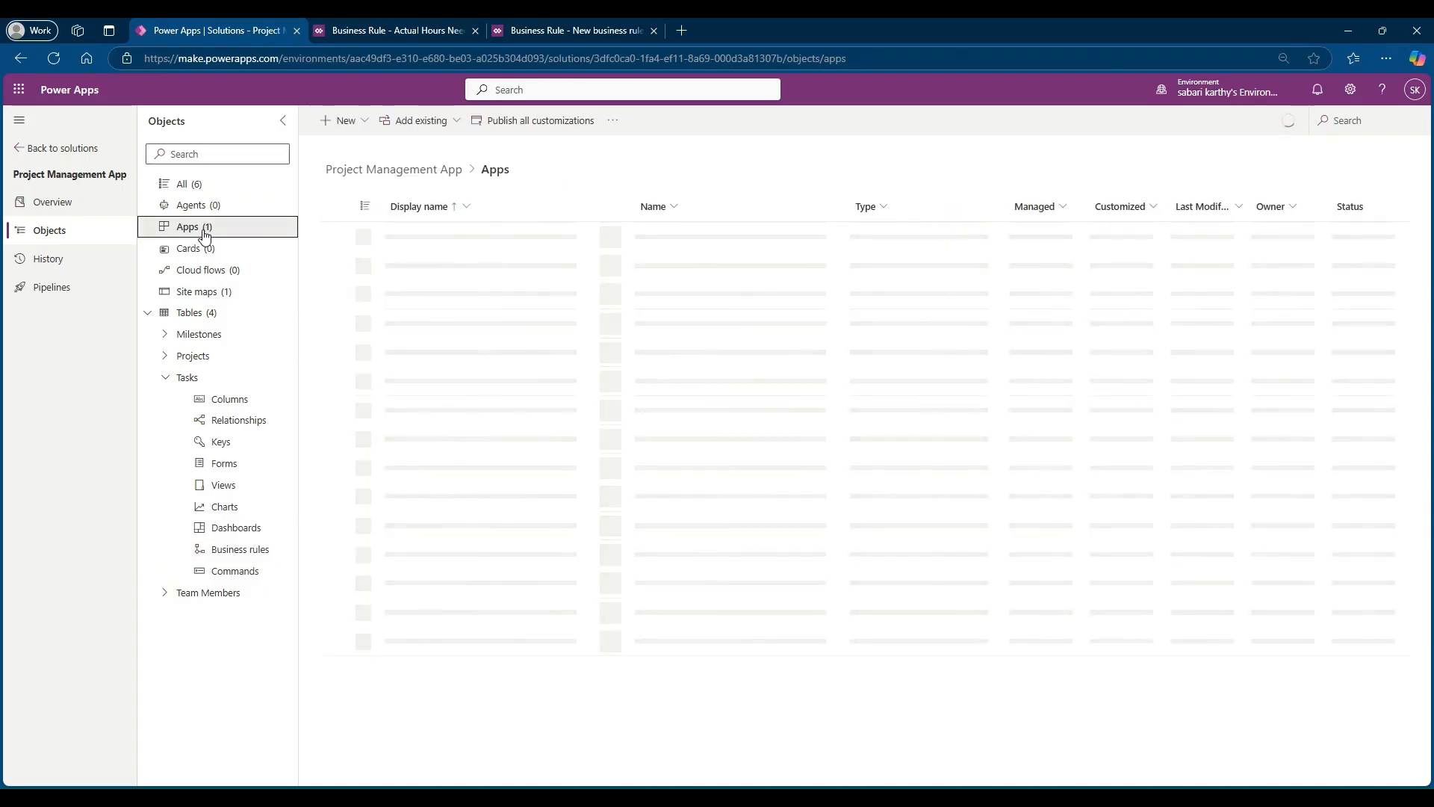
left_click(441, 236)
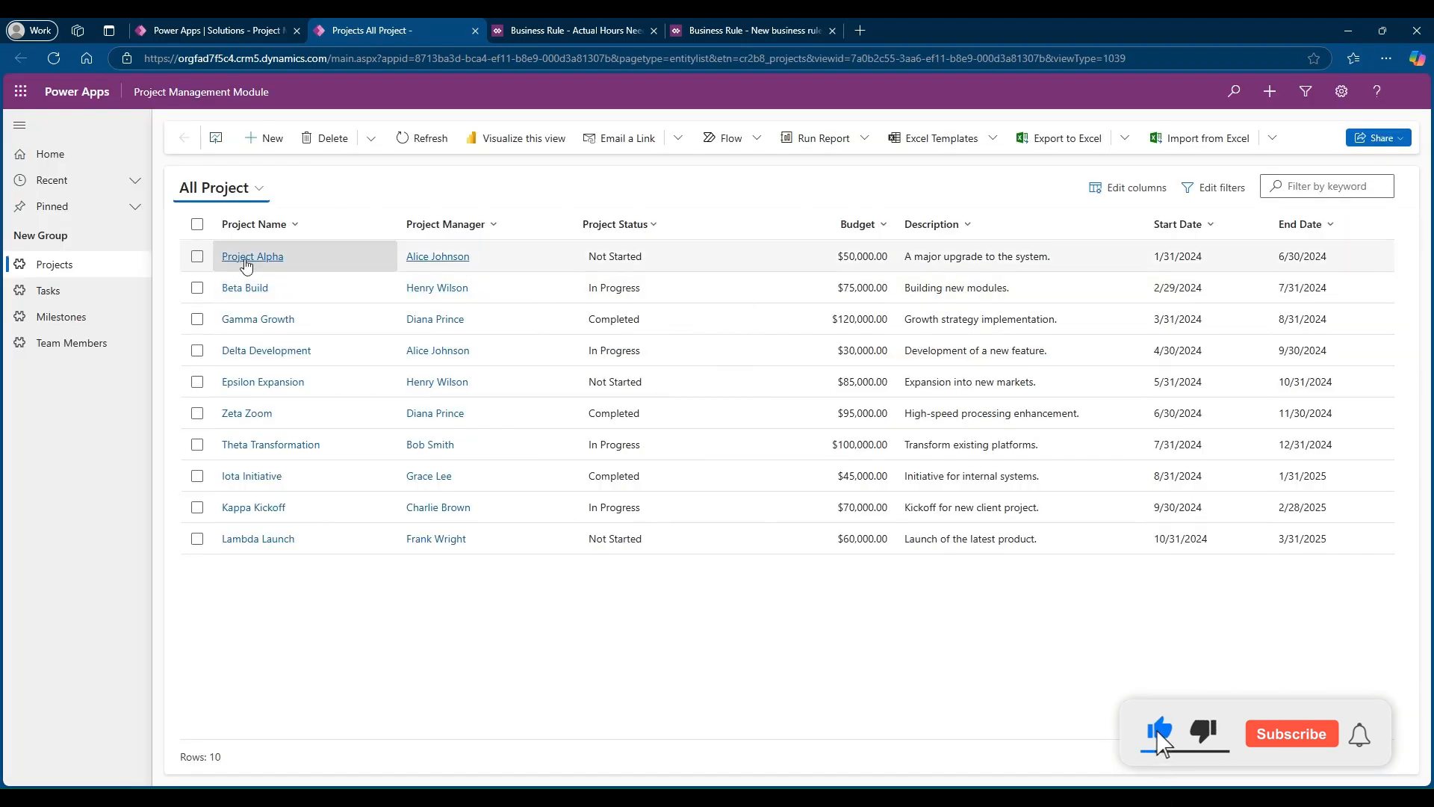
Open the Project Alpha record and switch it to the Primary Form.
left_click(261, 258)
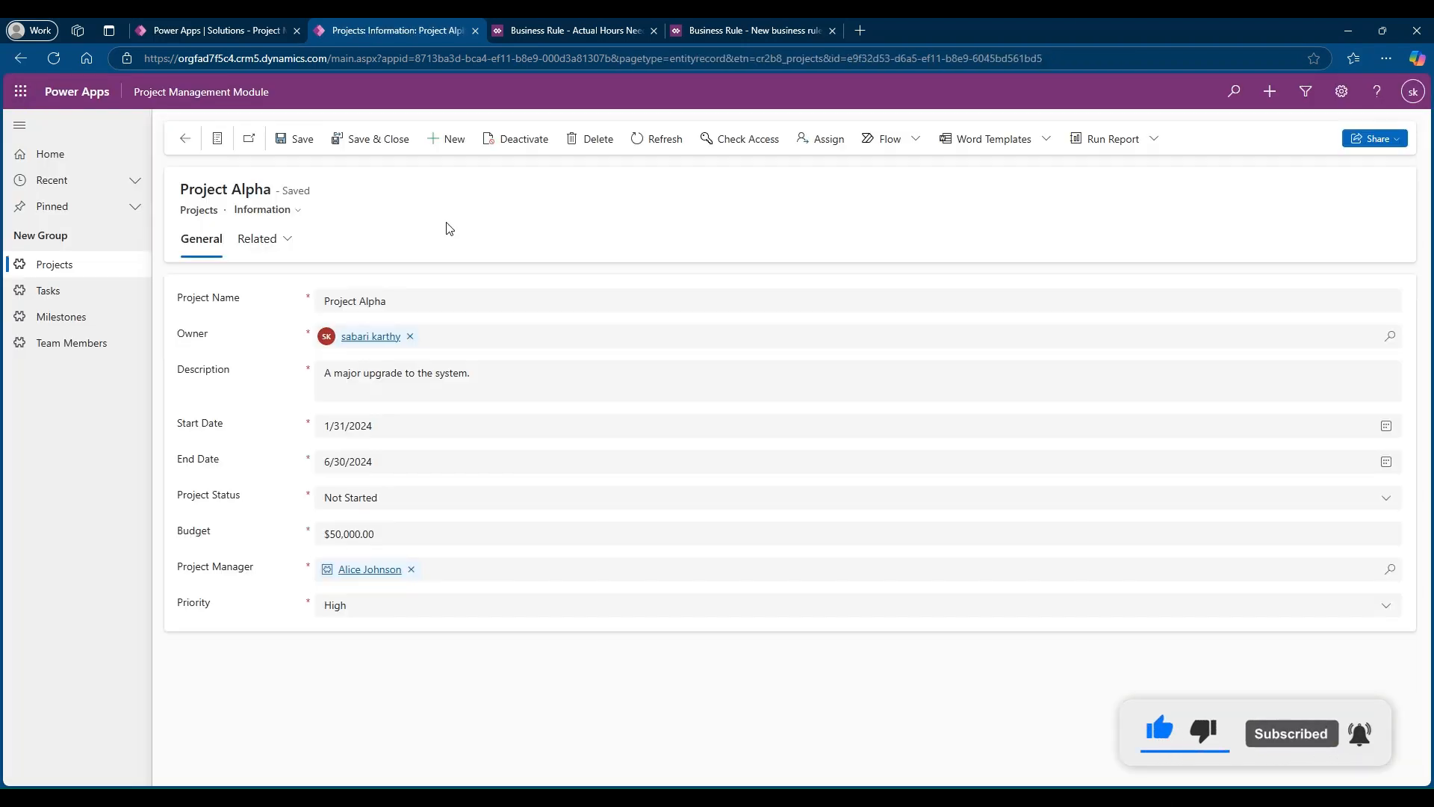
left_click(300, 212)
left_click(295, 261)
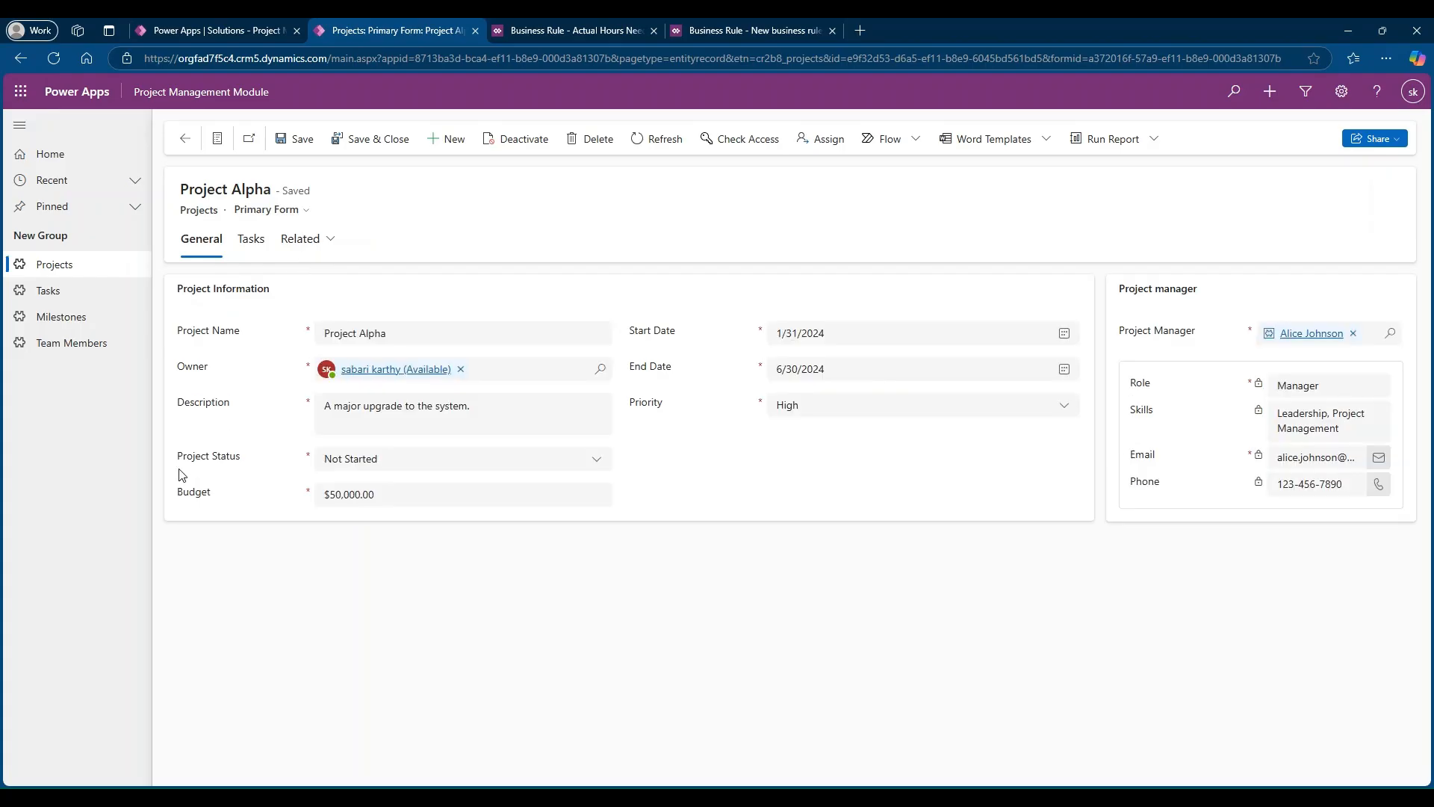
Set Project Alpha's status to Completed, check whether its Budget can be edited, and save the record.
left_click(598, 463)
left_click(369, 540)
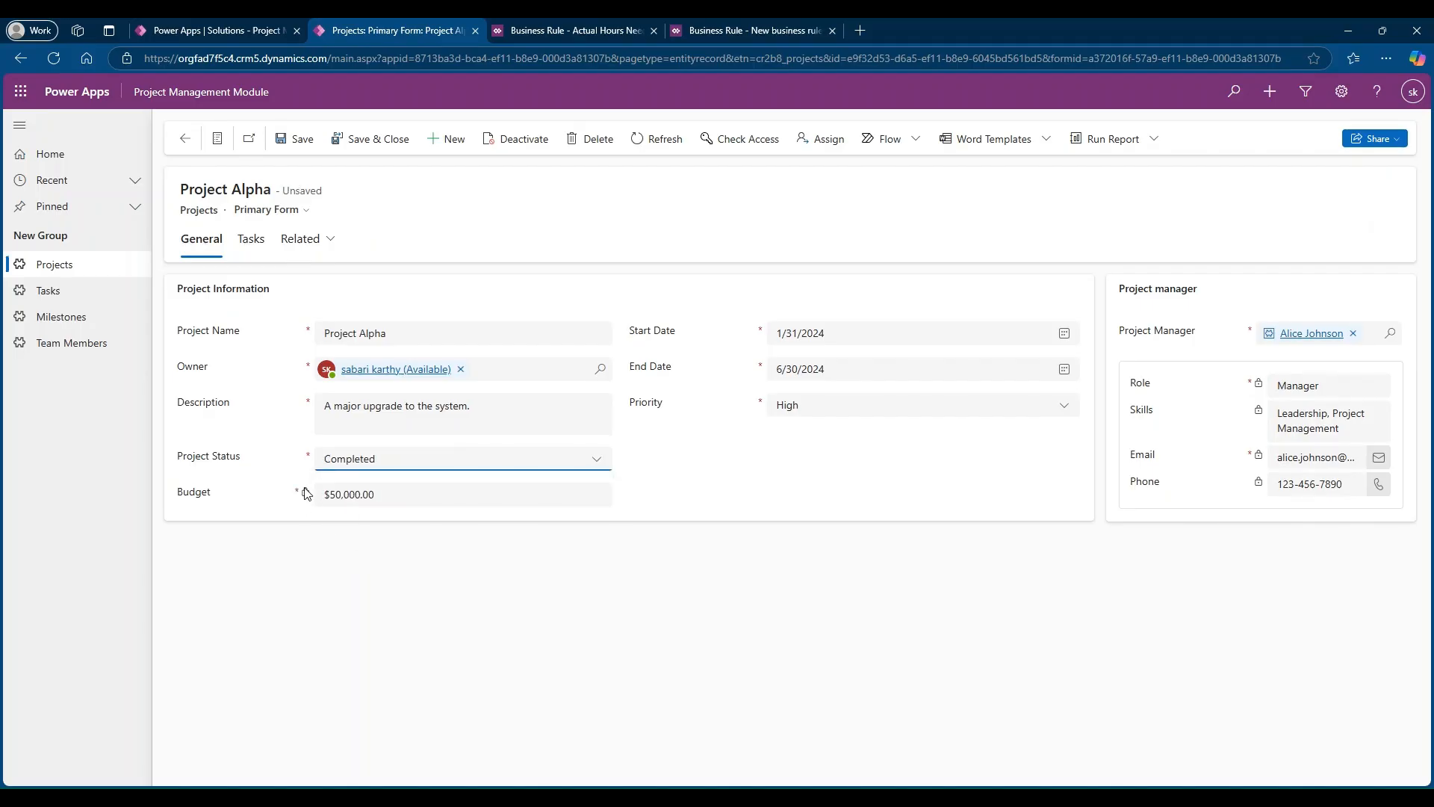
left_click_drag(374, 494, 349, 499)
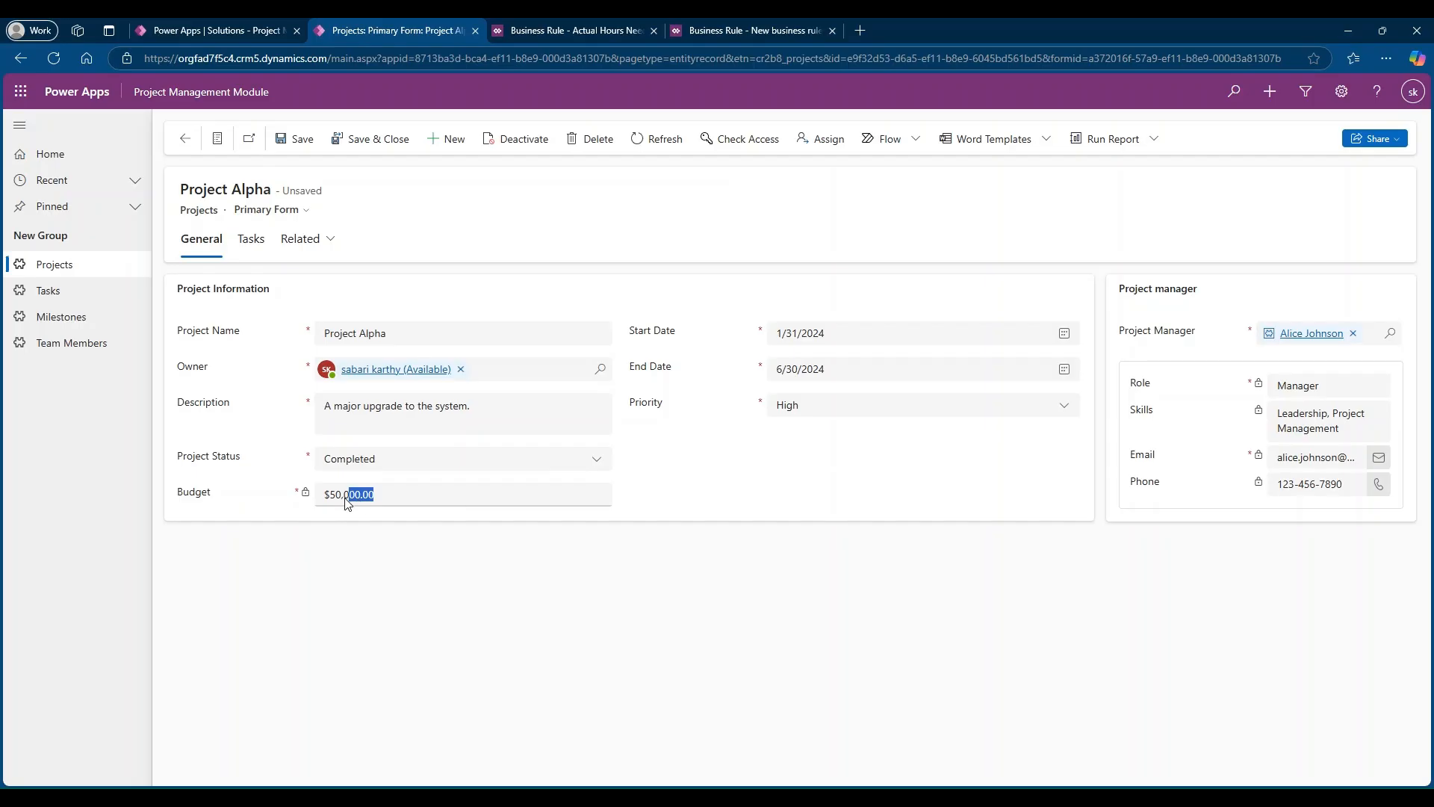
left_click(387, 499)
left_click(285, 143)
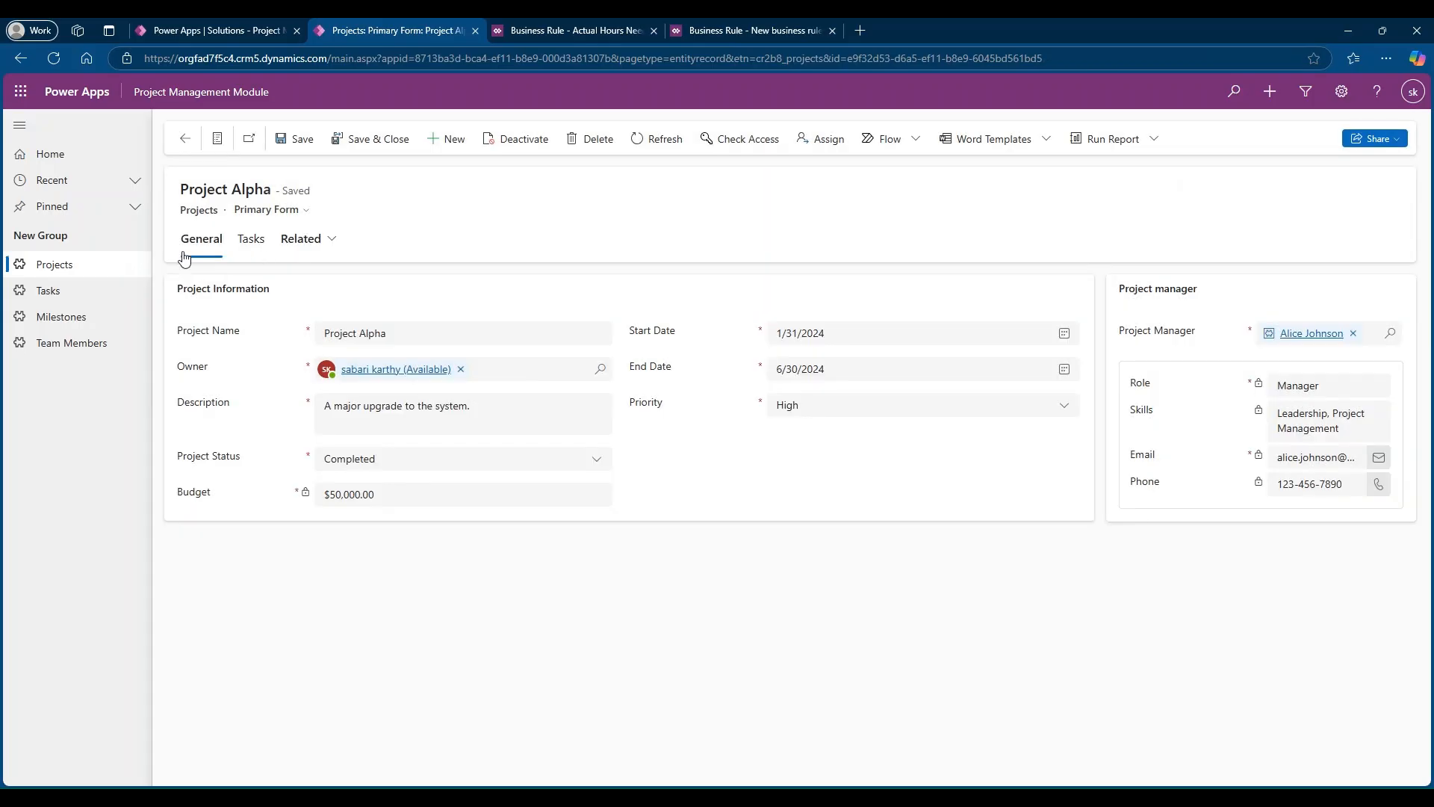
Open the API Documentation task from the Tasks list and set its Status to Completed.
left_click(86, 299)
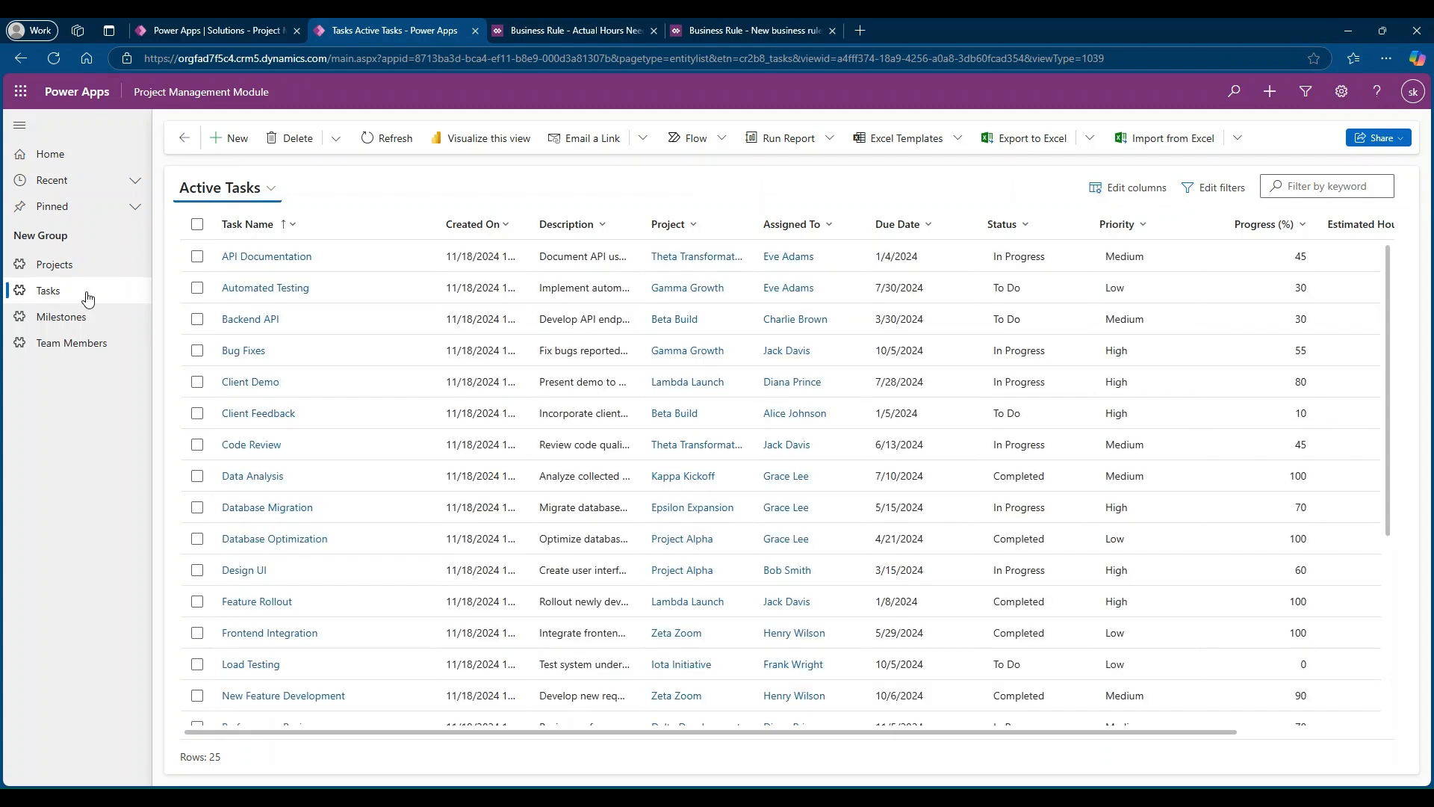
left_click(269, 257)
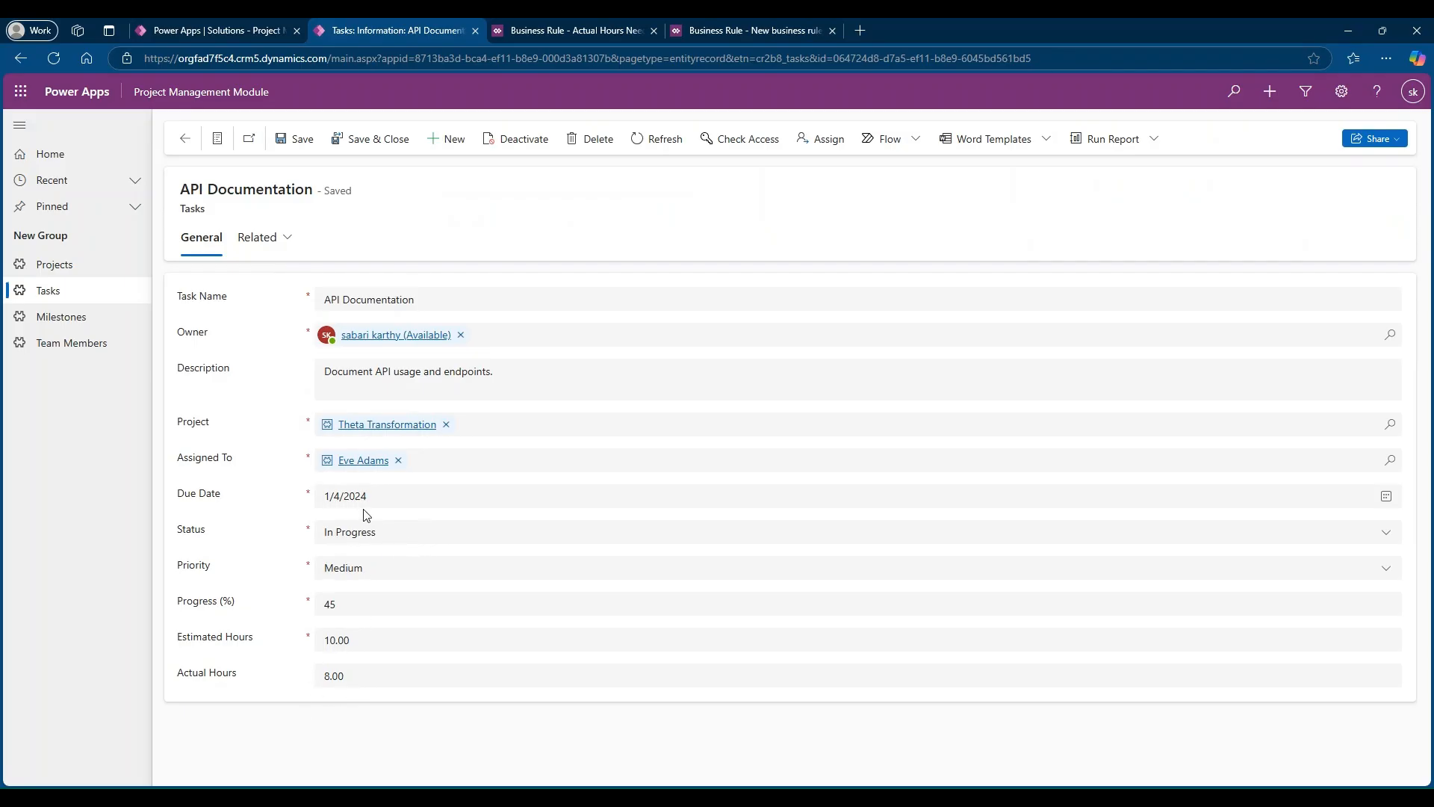
left_click(386, 532)
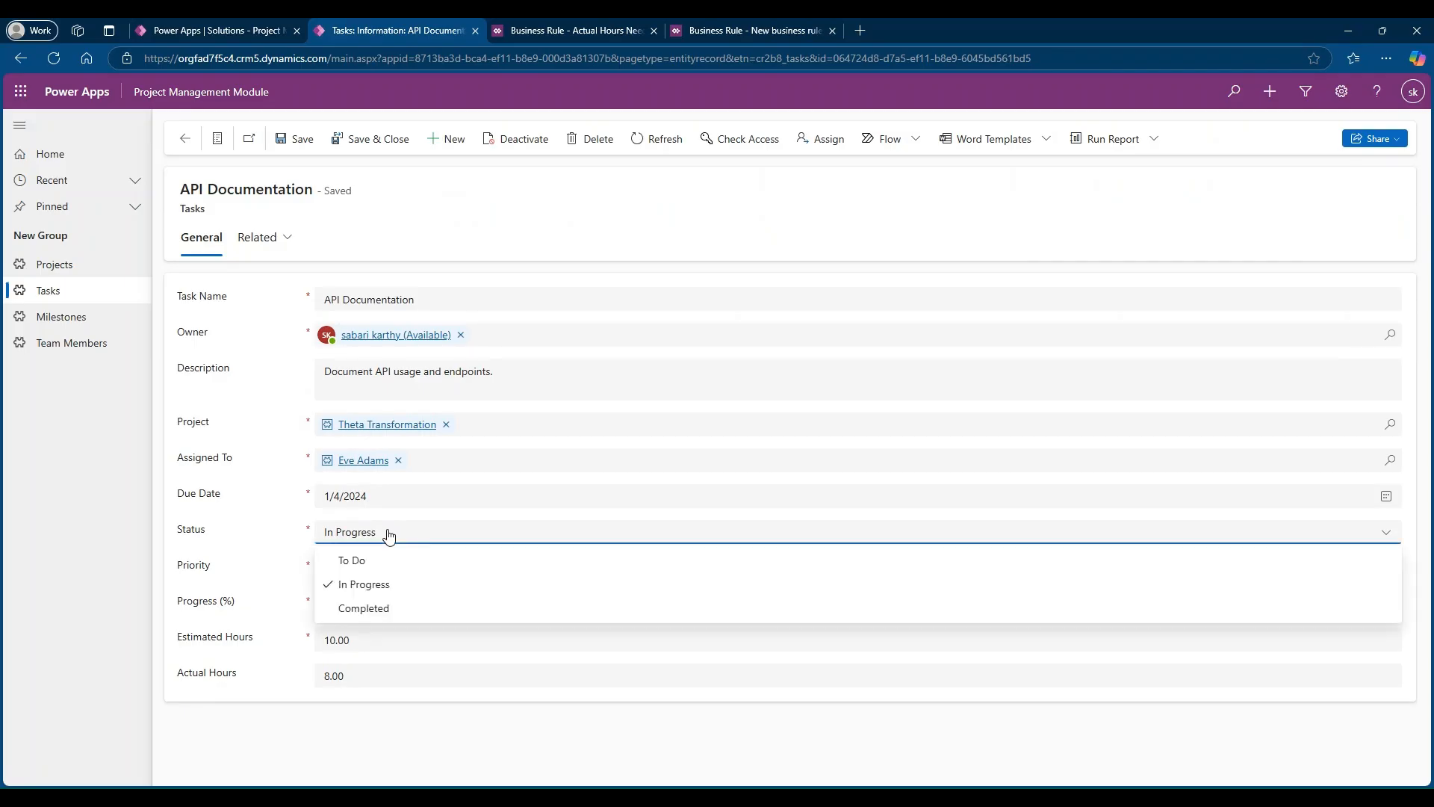
left_click(378, 609)
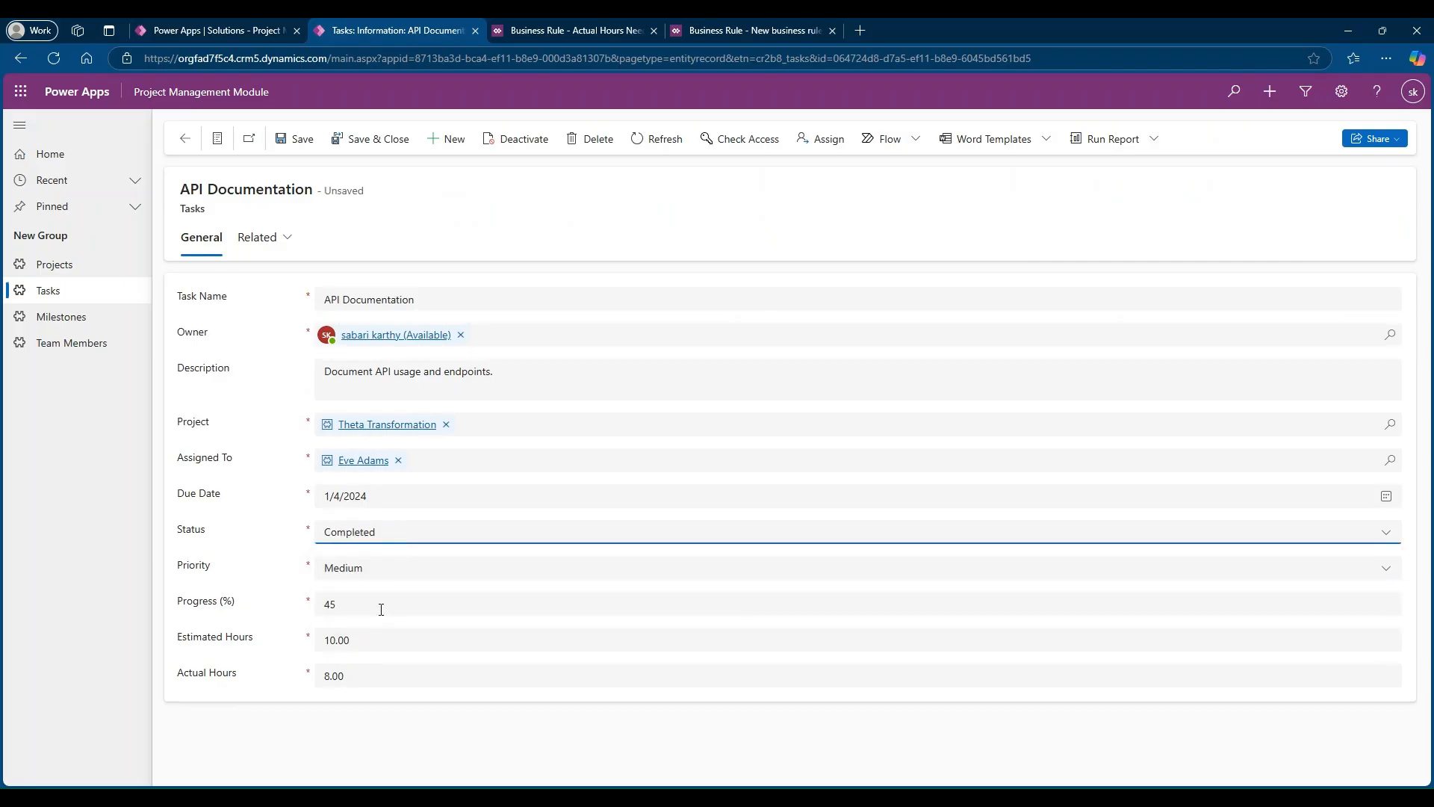
Clear the task's Actual Hours to test the requirement, restore the value to 8.00, and save the record.
left_click(317, 676)
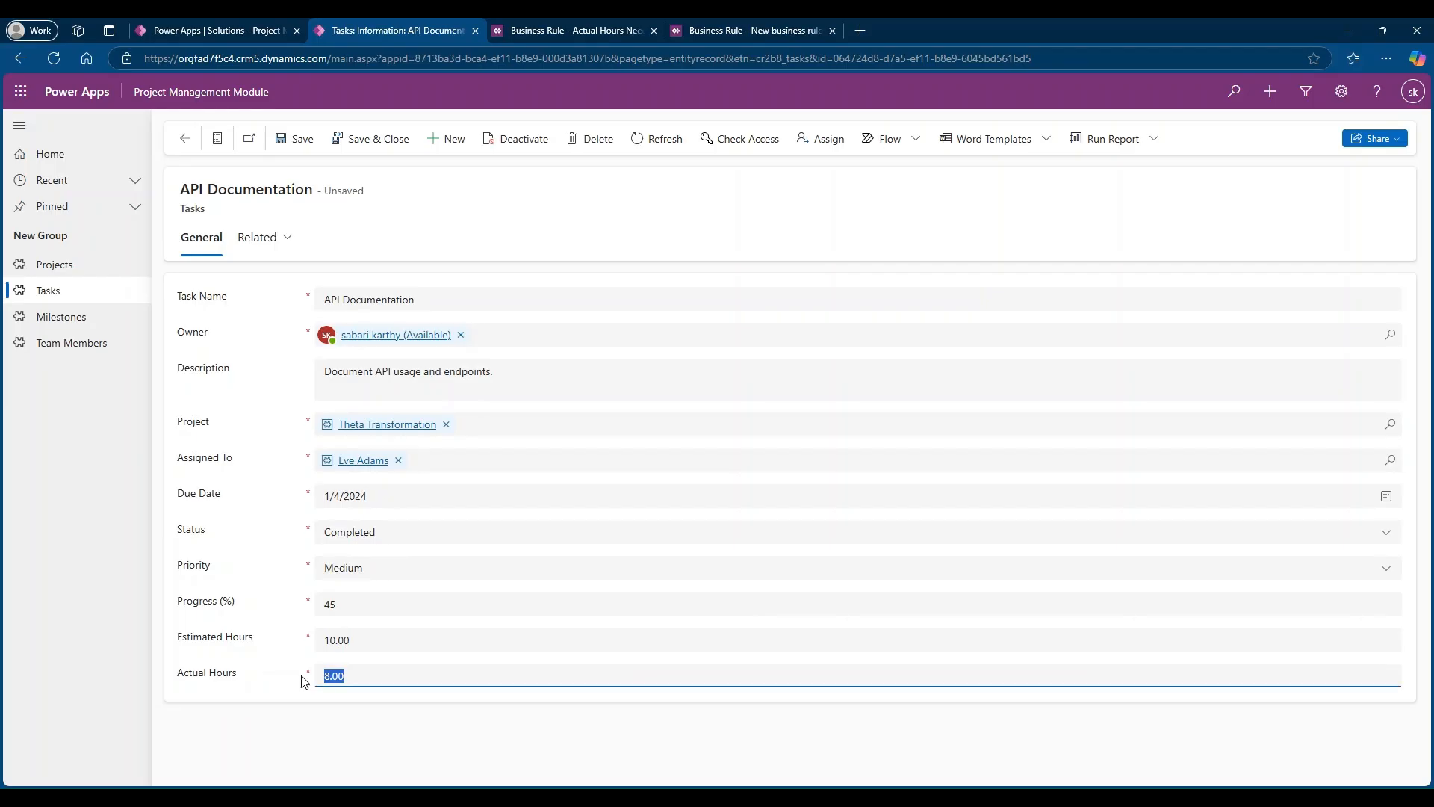
key("BackSpace")
left_click(292, 684)
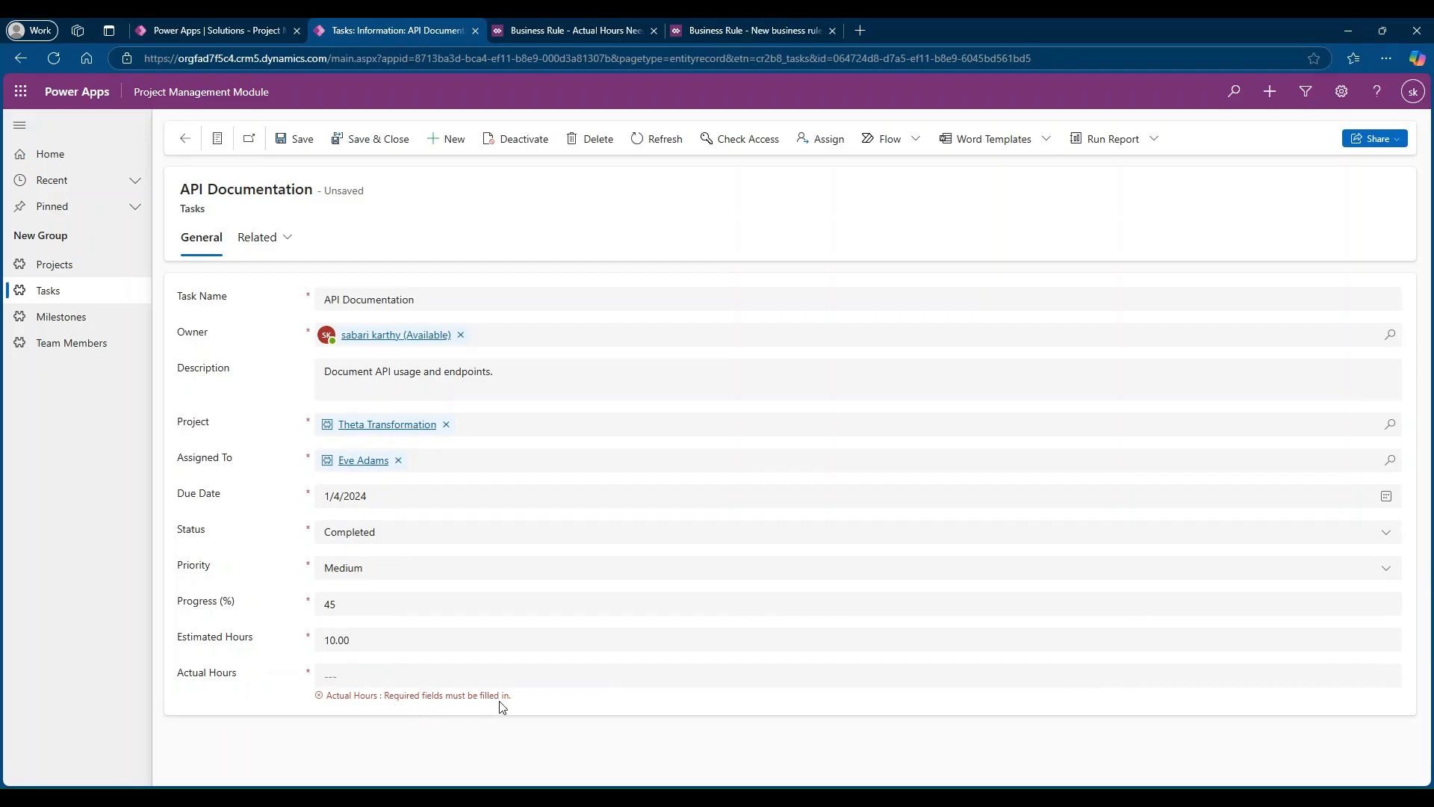
left_click(299, 139)
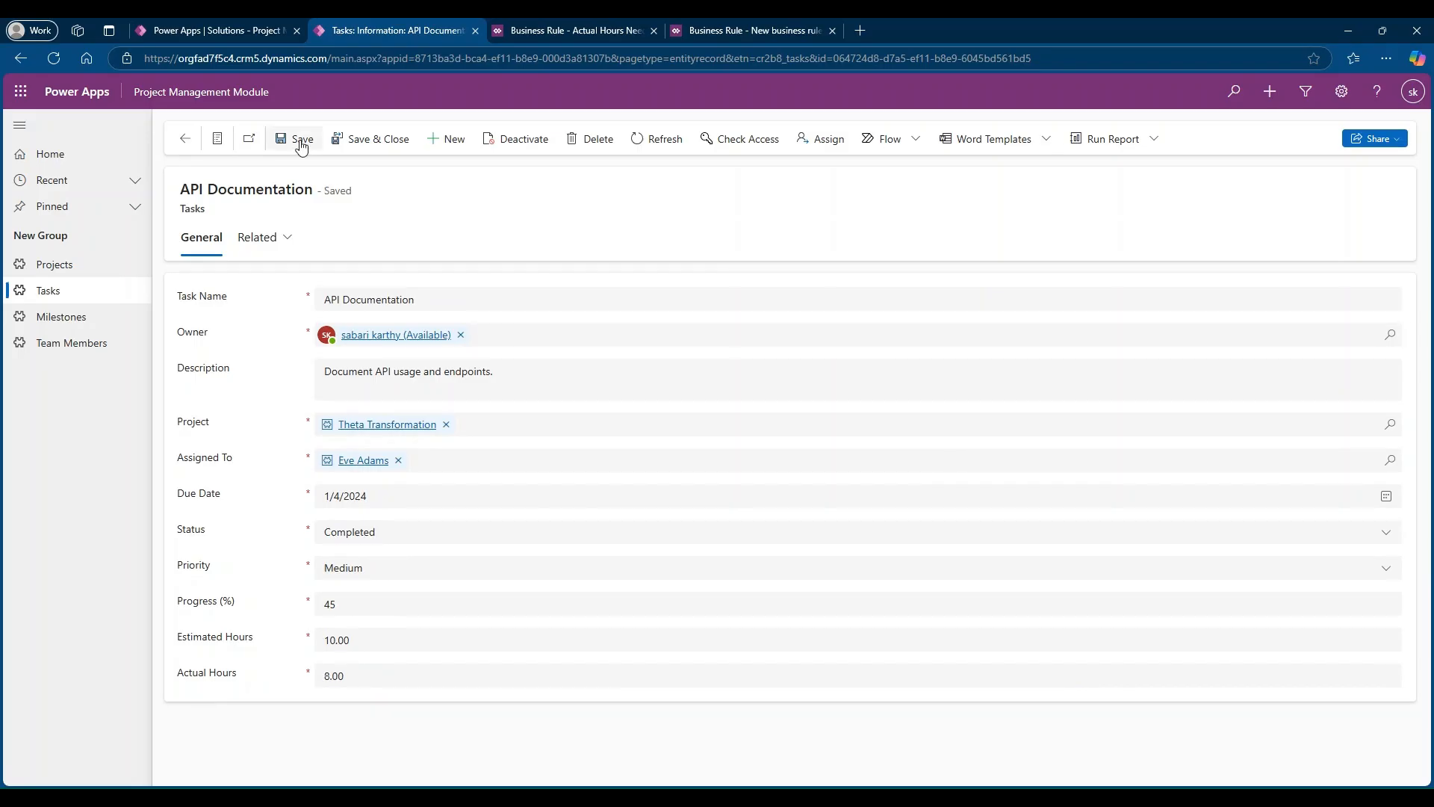